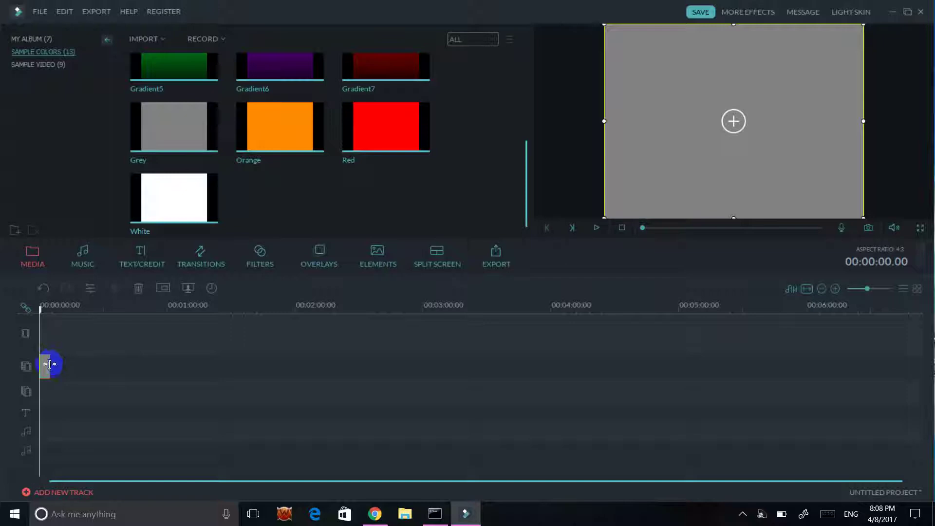
- Extend the Grey colour clip to about one minute and return the playhead to the start of the timeline
left_click_drag(49, 364, 170, 364)
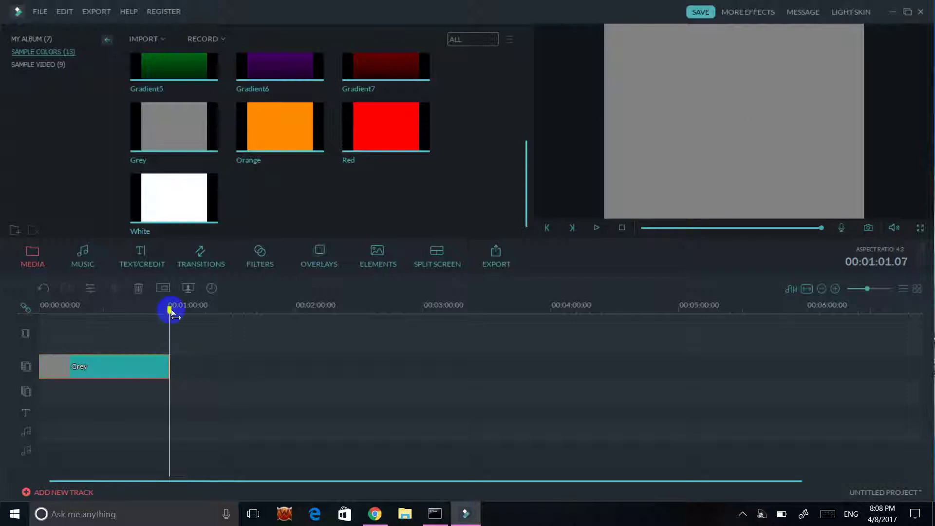
left_click_drag(171, 314, 15, 350)
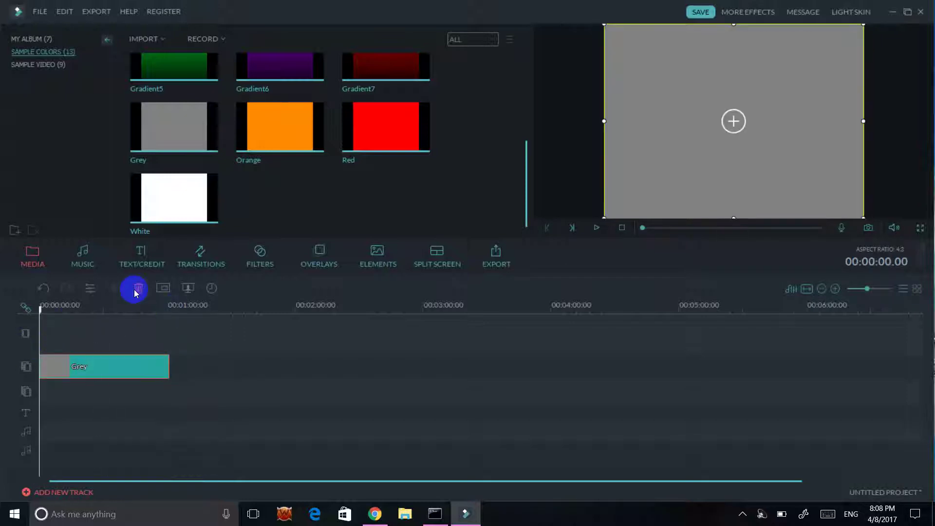
- Try out the Sun dream track on the first audio track by playing its opening seconds, and remove it
left_click(82, 263)
left_click_drag(527, 71, 43, 375)
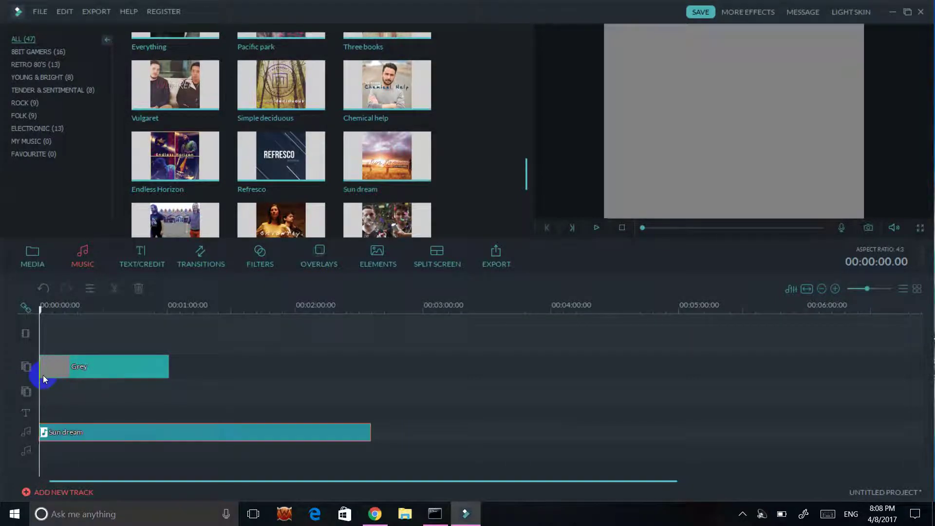
key("space")
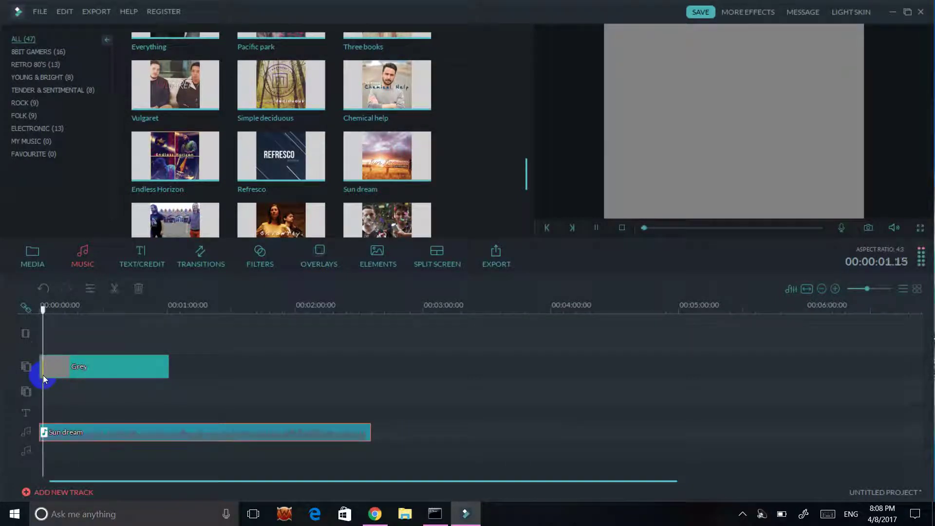
key("space")
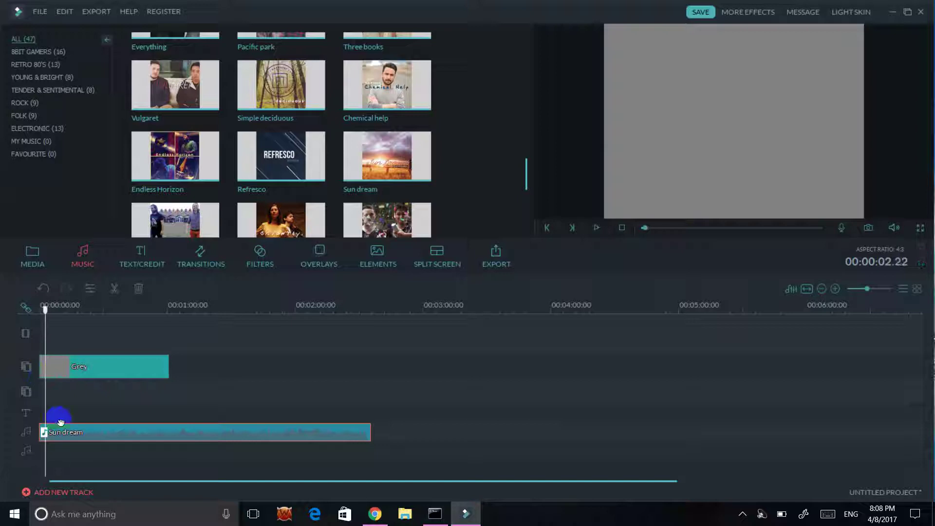
key("Delete")
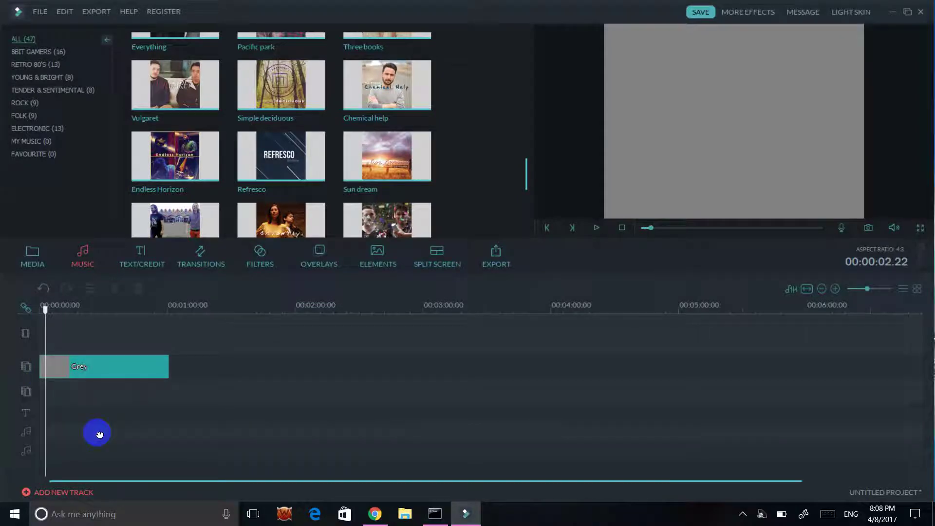
left_click_drag(527, 171, 507, 238)
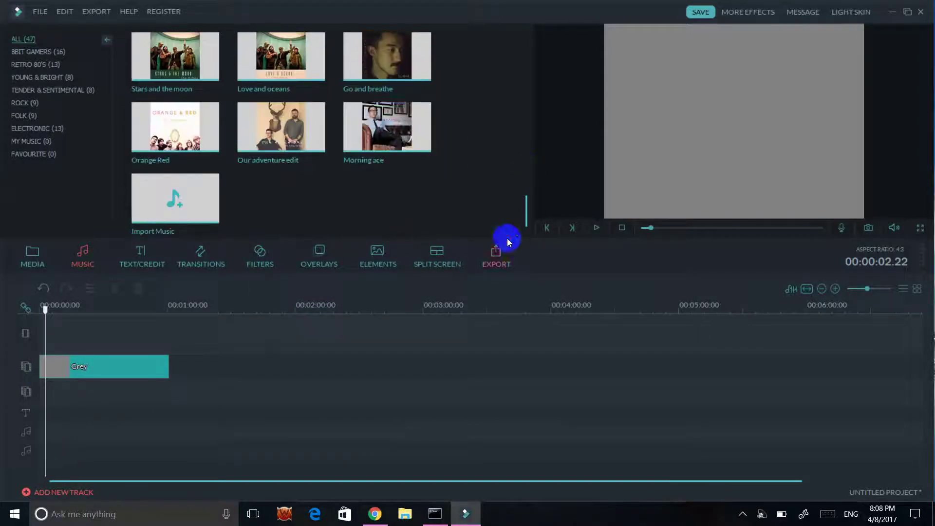
left_click(522, 187)
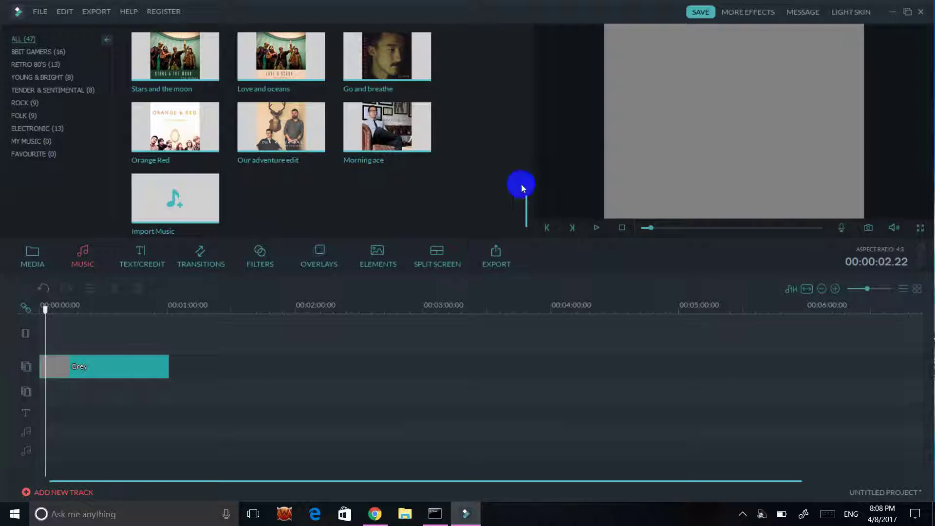
left_click_drag(534, 212, 525, 178)
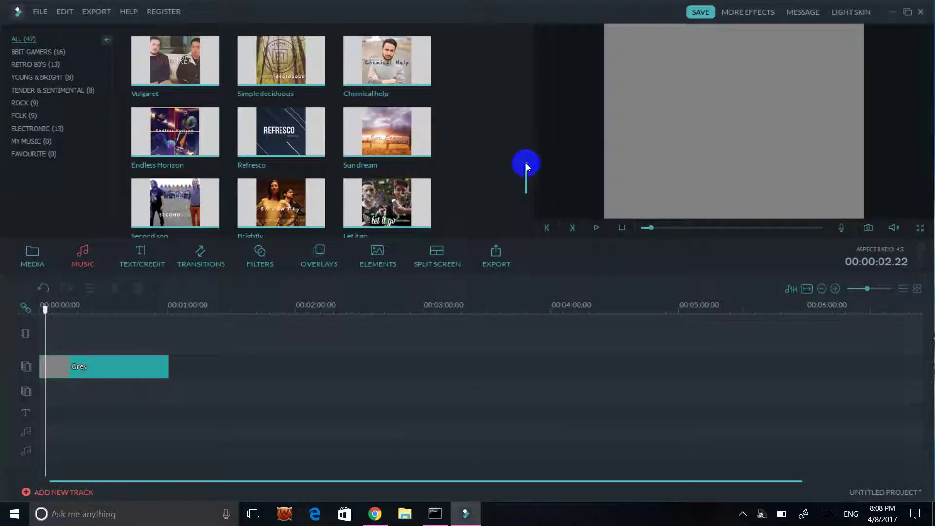
- Insert the Clean Outdoor Pack opener "Keep Calm and Nature On" twice at the start of the timeline, ahead of the Grey clip
left_click(144, 265)
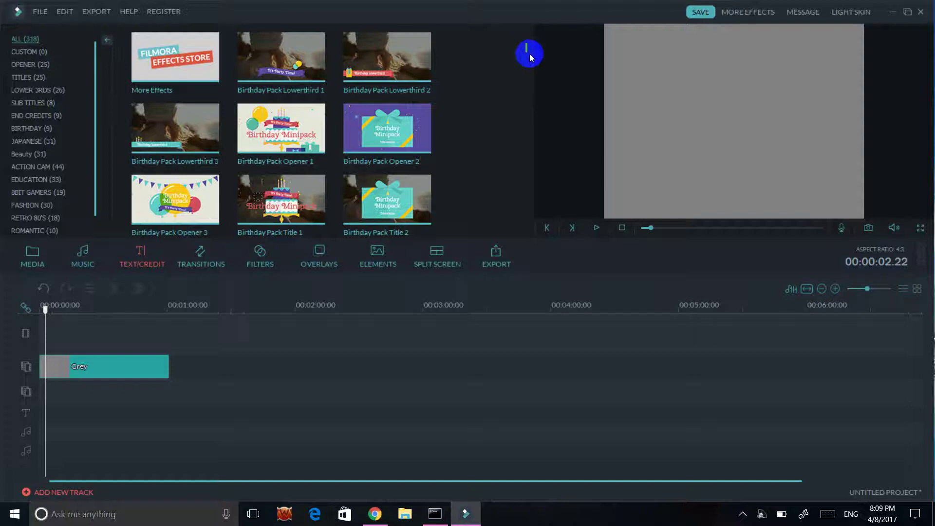
scroll(525, 53, "down", 5)
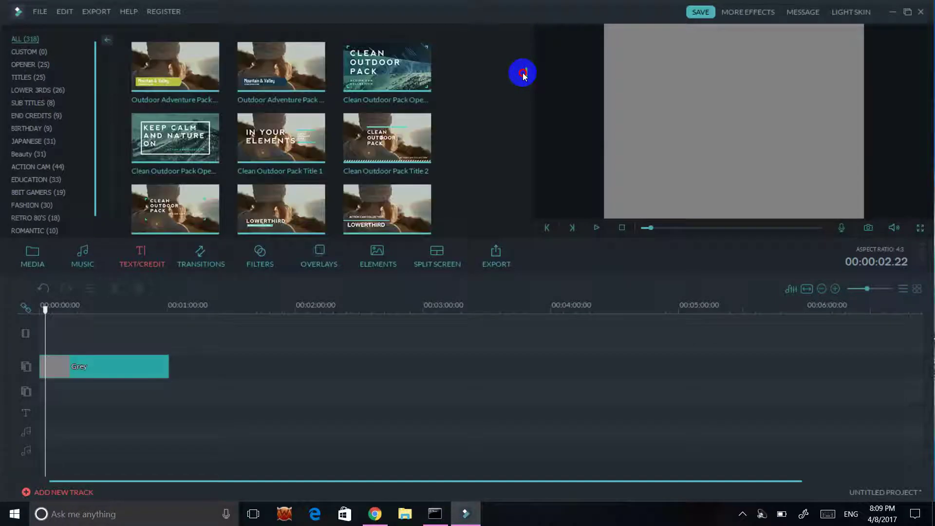
left_click_drag(208, 141, 82, 362)
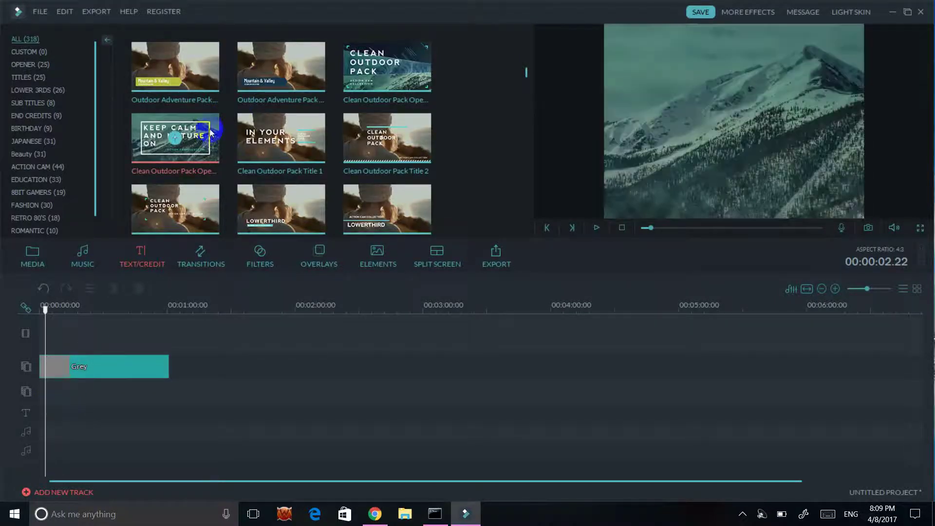
left_click_drag(27, 408, 55, 404)
double_click(153, 206)
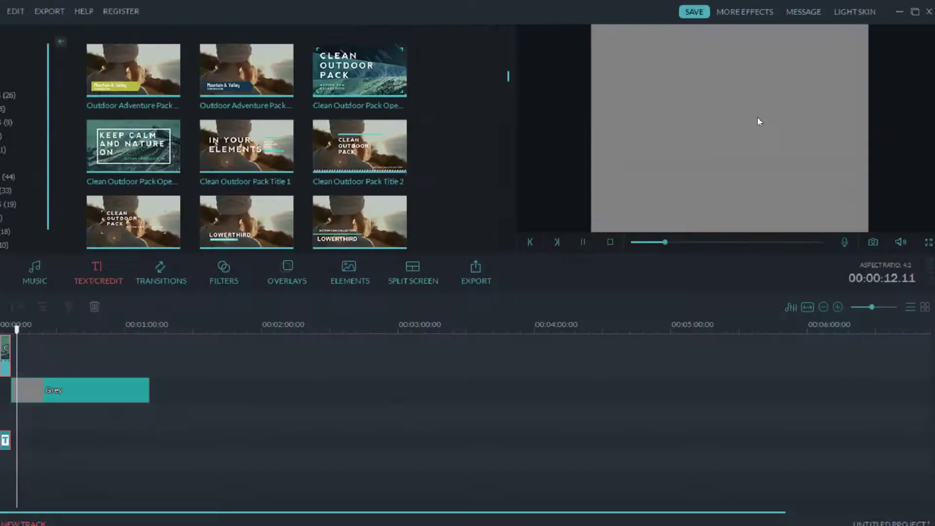
- Look through the Opener text presets and preview Opener 4, Opener 1, Opener 2 and Opener 3
left_click(311, 60)
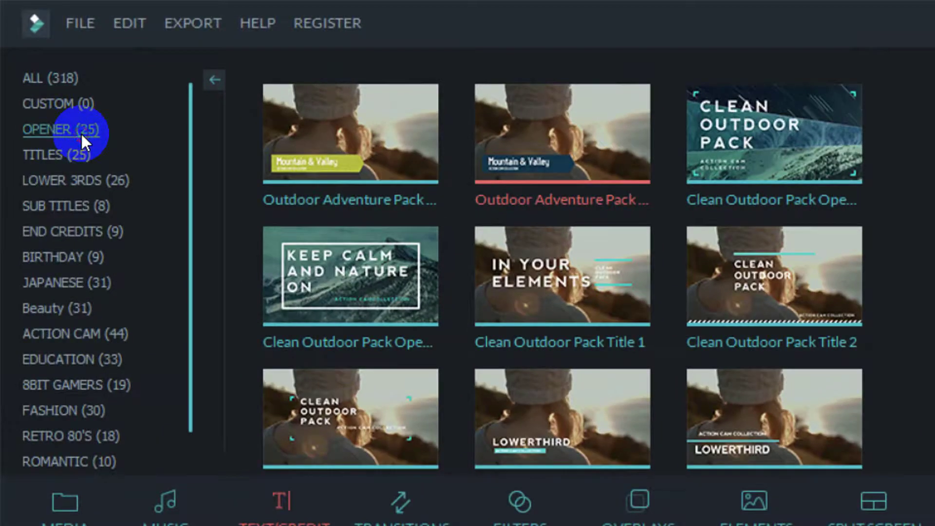
left_click(81, 132)
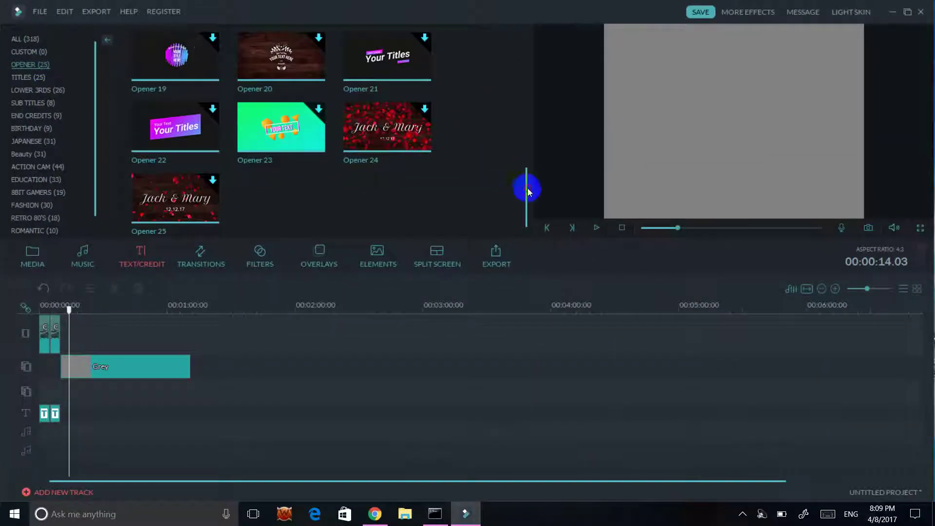
left_click_drag(527, 188, 515, 68)
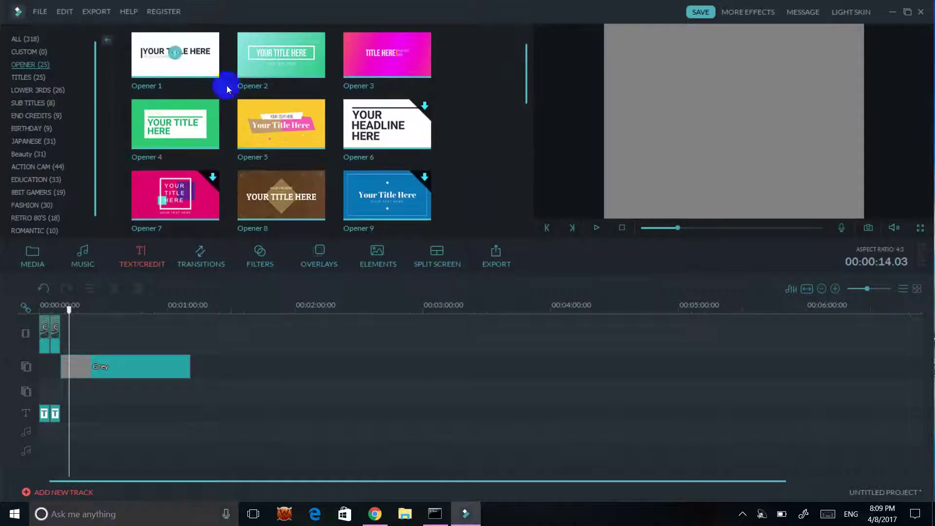
left_click(201, 131)
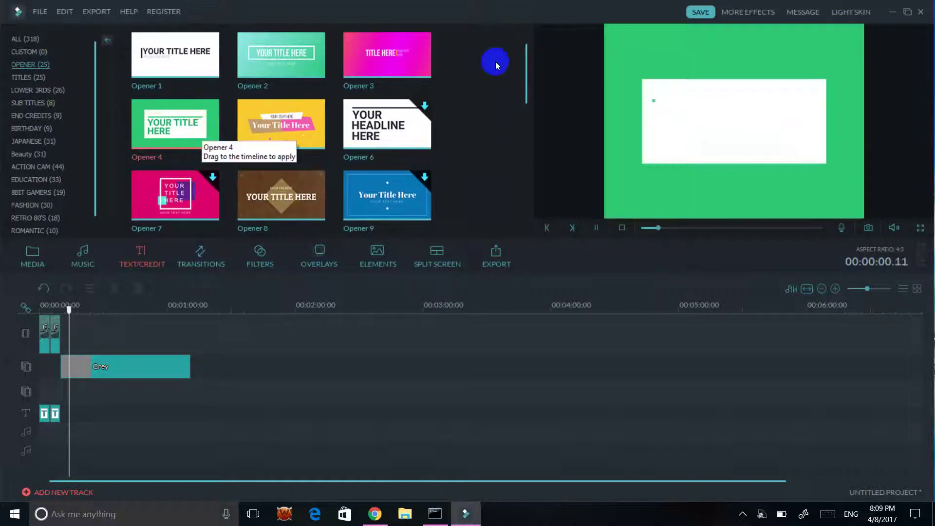
left_click_drag(526, 66, 526, 43)
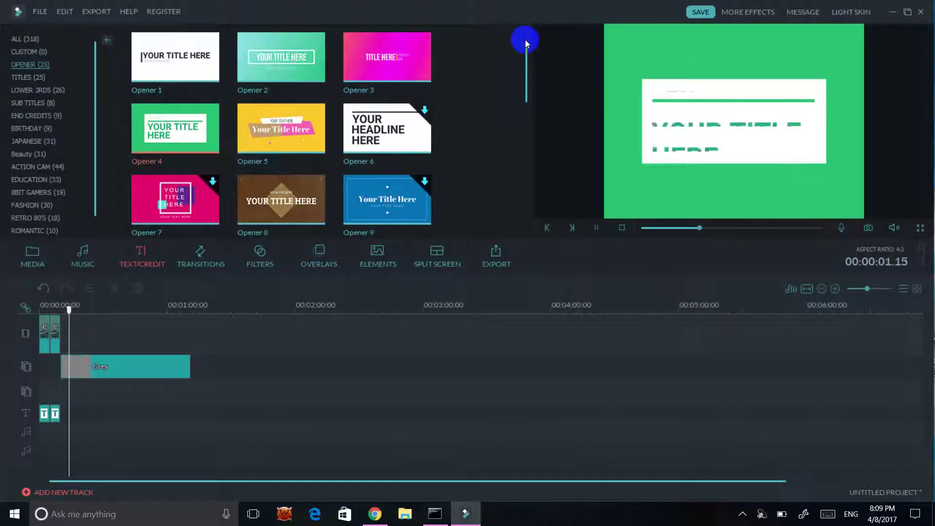
left_click(207, 63)
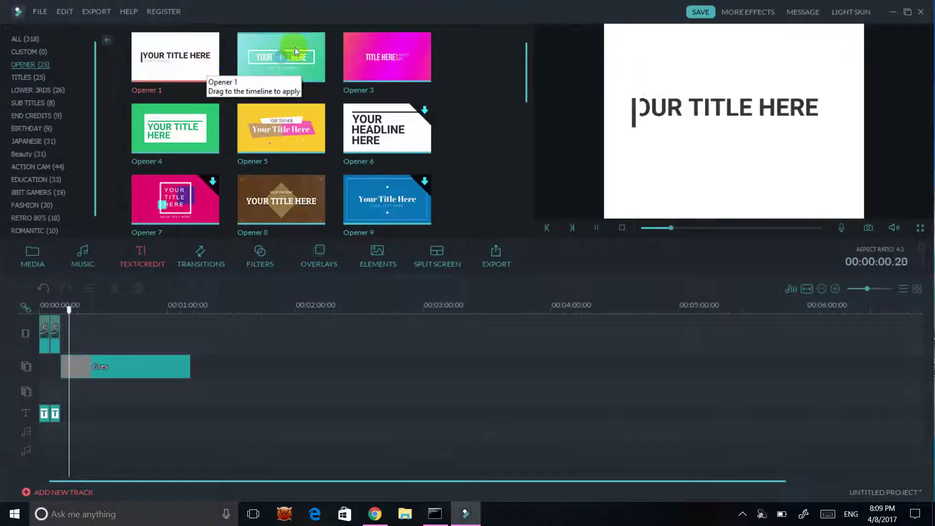
left_click(306, 77)
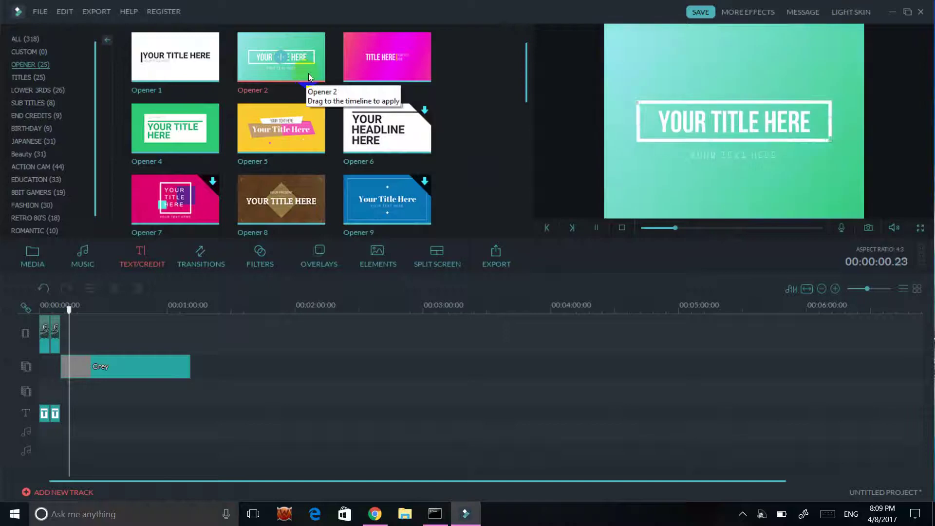
left_click(397, 70)
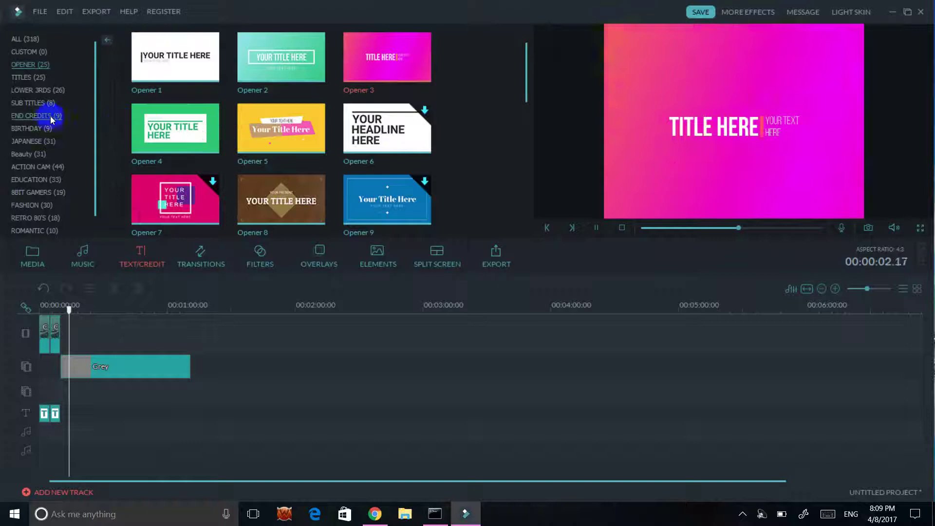
- Go through the End Credits, Romantic and Retro 80's text categories and add one title to the text track at the playhead
left_click(48, 116)
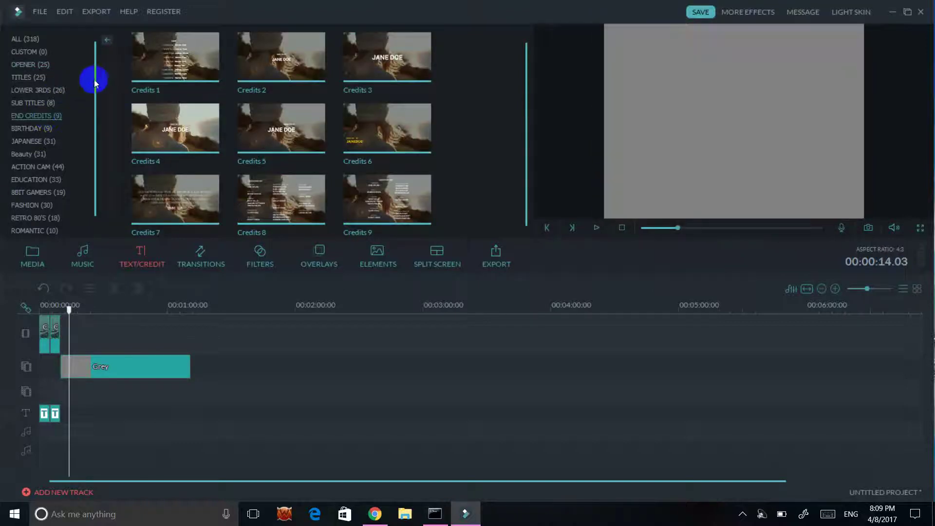
scroll(74, 189, "down", 1)
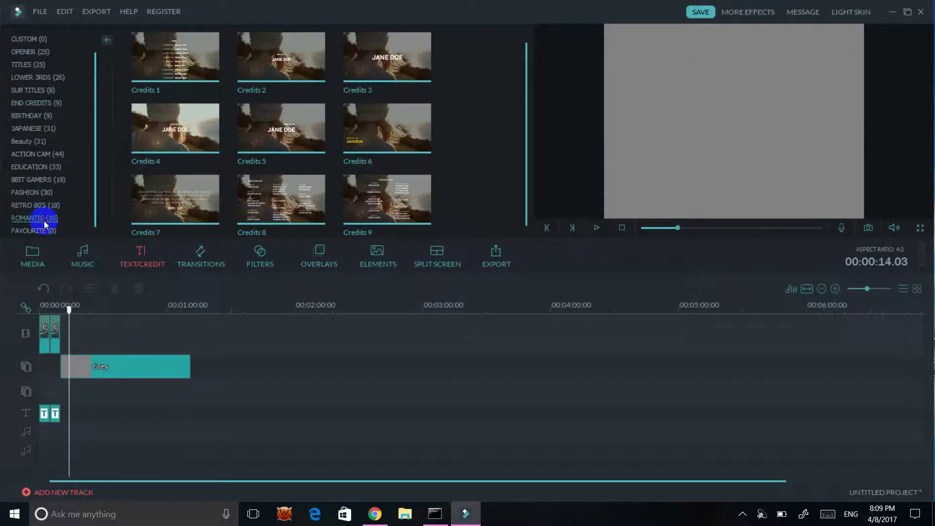
left_click(48, 218)
left_click(318, 121)
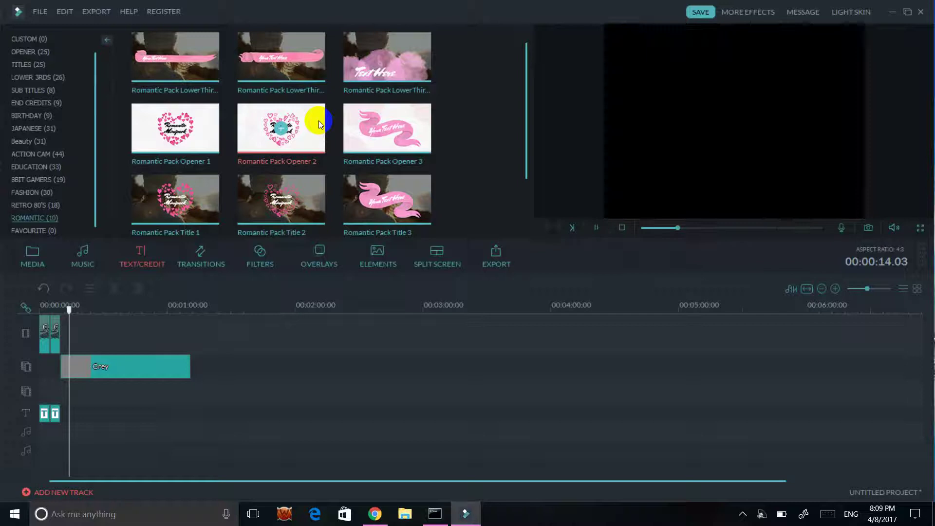
scroll(531, 67, "down", 1)
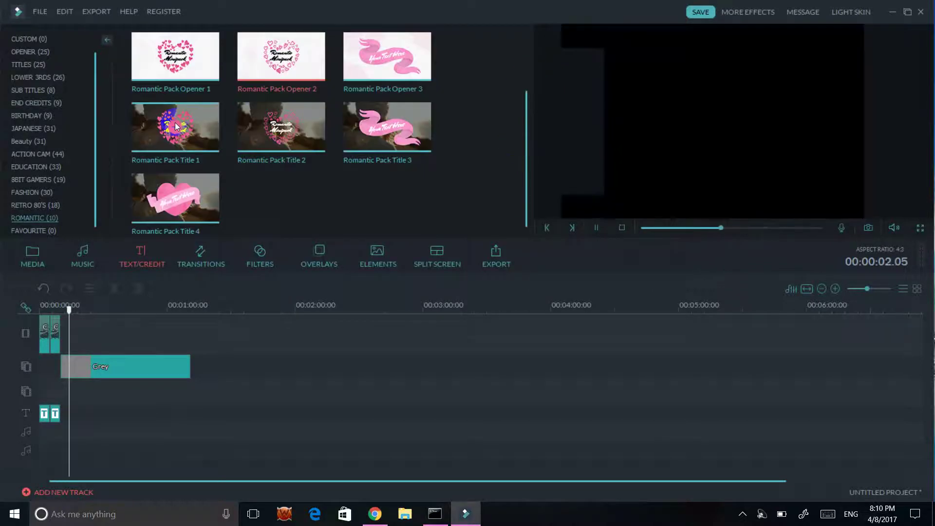
left_click(34, 205)
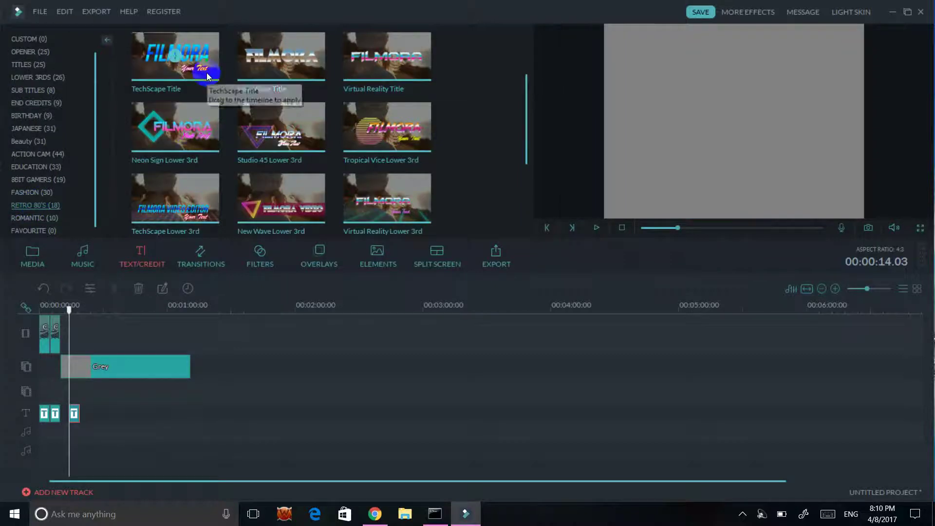
left_click(175, 56)
- Preview the Retro 80's openers, including Tropical Vice, Virtual Reality, New Wave, TechScape and Neon Sign
left_click_drag(525, 86, 526, 184)
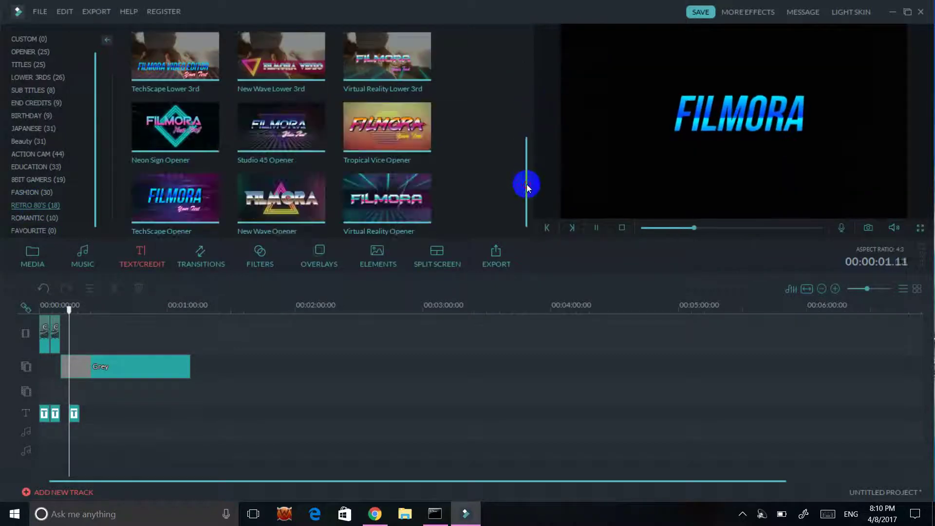
left_click(424, 146)
left_click(425, 194)
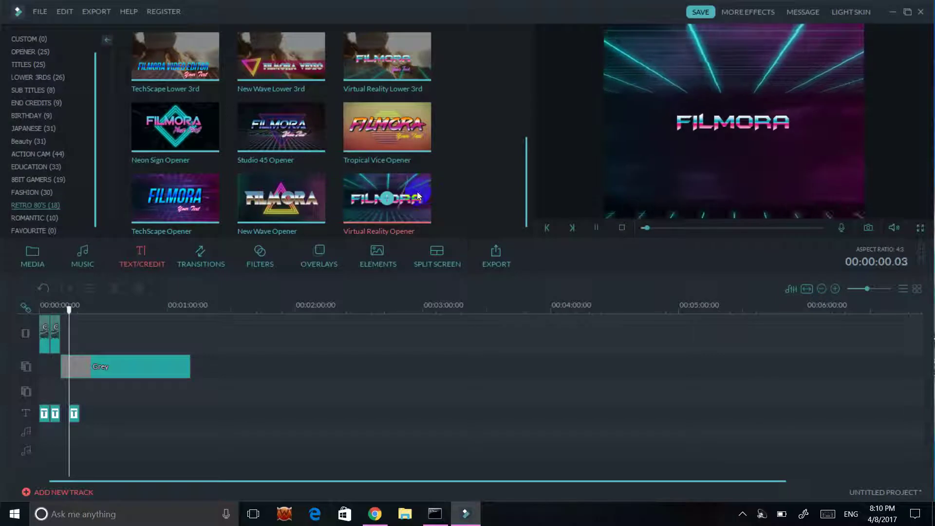
left_click(316, 211)
left_click(203, 199)
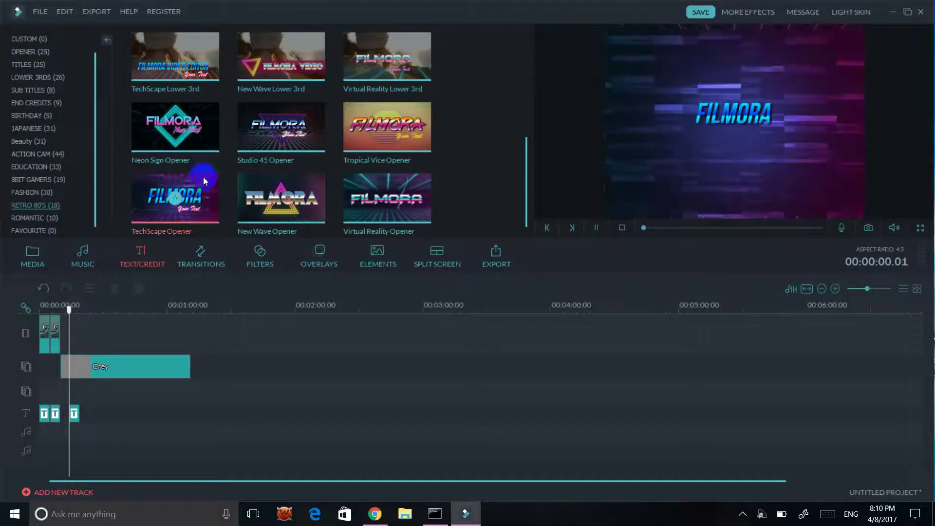
left_click(202, 135)
left_click(110, 210)
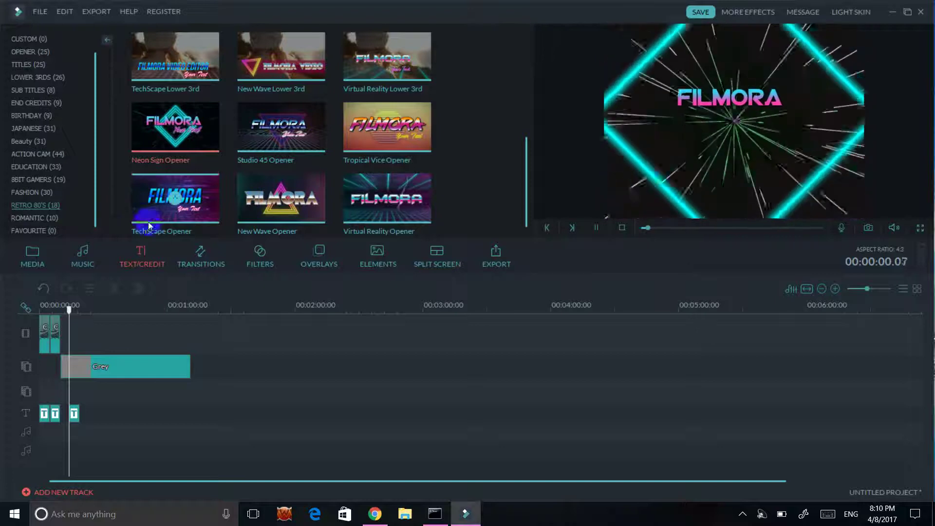
- Preview a Clean Outdoor Pack lower third and Nordic Cabin Lowerthird 1 among the Action Cam presets, and open the Education category
left_click(40, 154)
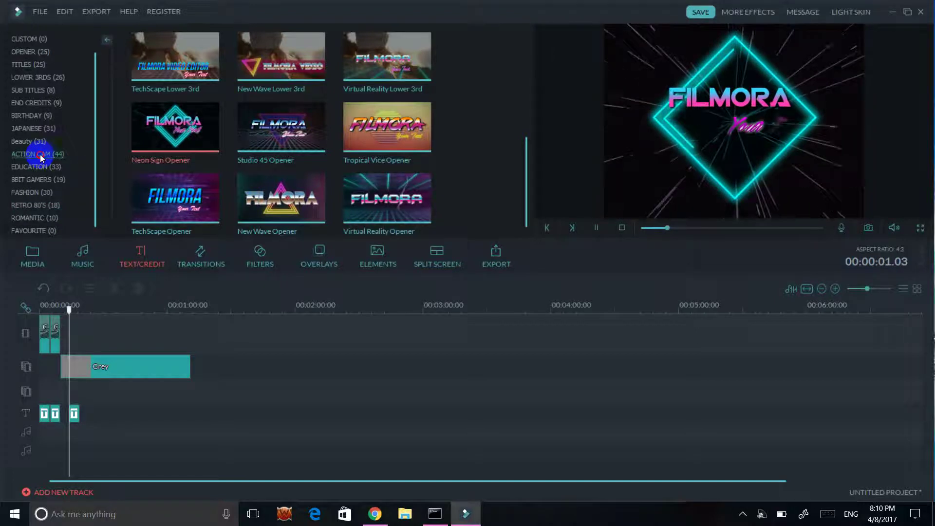
left_click(219, 152)
left_click(368, 146)
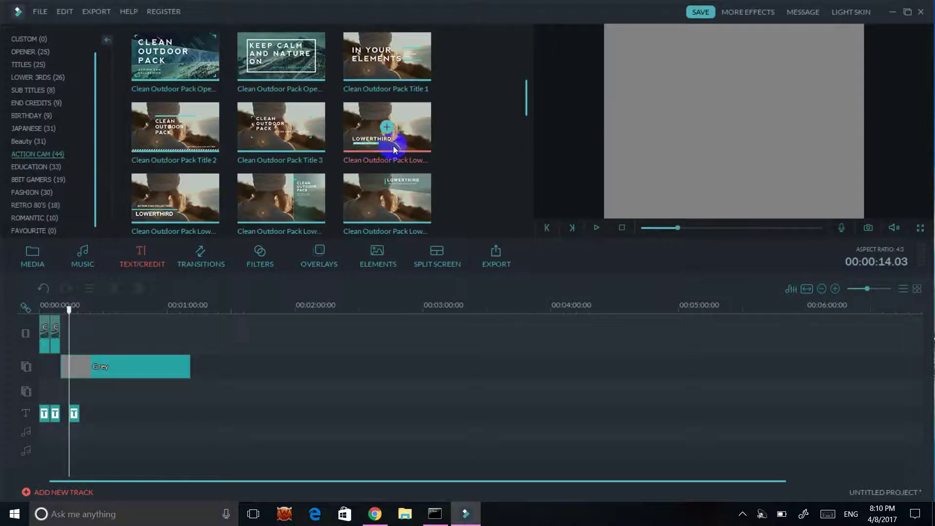
left_click_drag(529, 94, 503, 200)
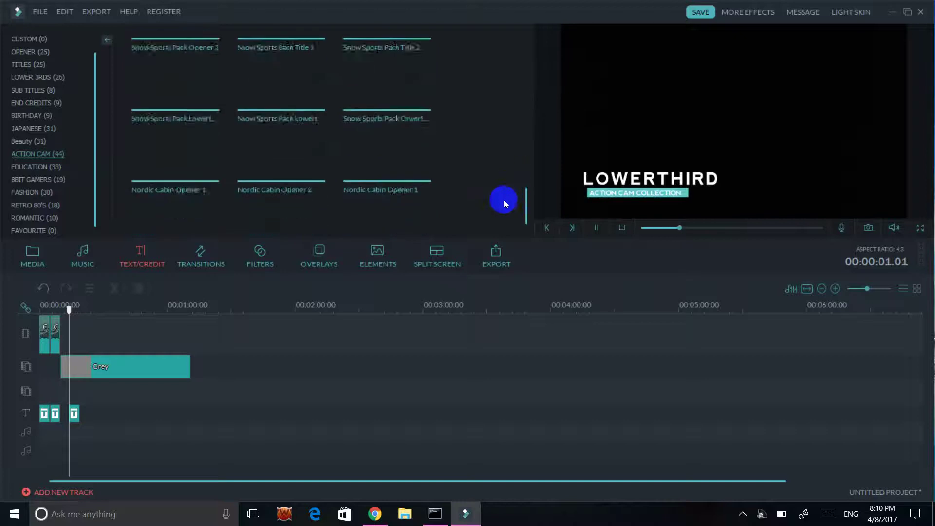
left_click(401, 127)
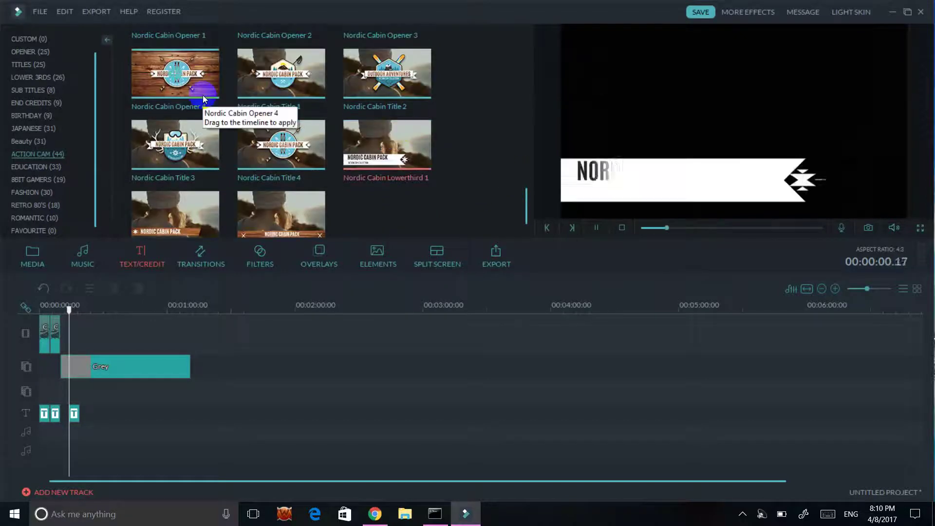
left_click(31, 168)
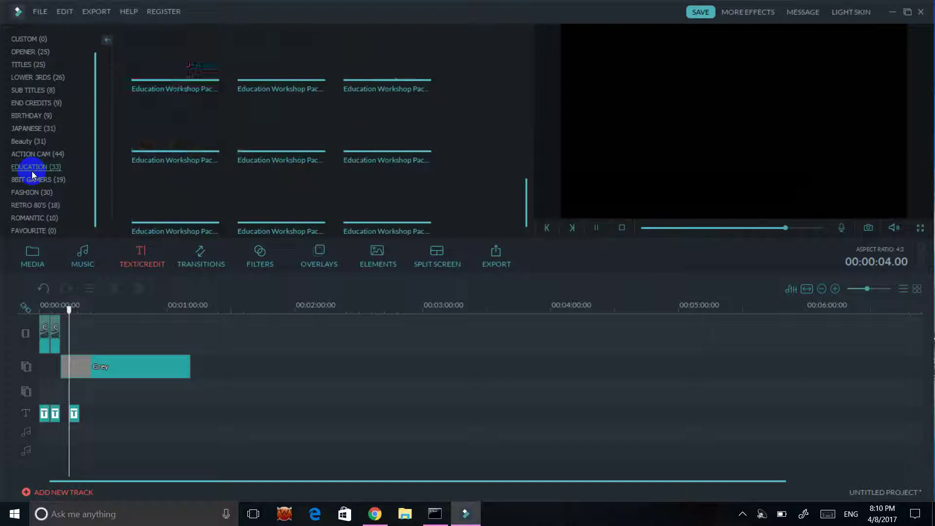
- Preview an Education Workshop Pack lower third, and preview Col_merge and Col_split among the transitions
left_click(395, 140)
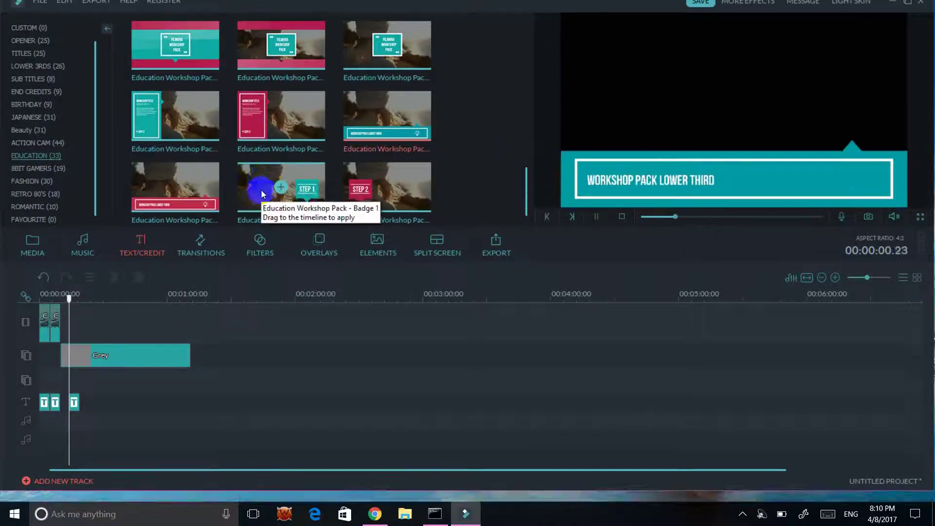
left_click(214, 266)
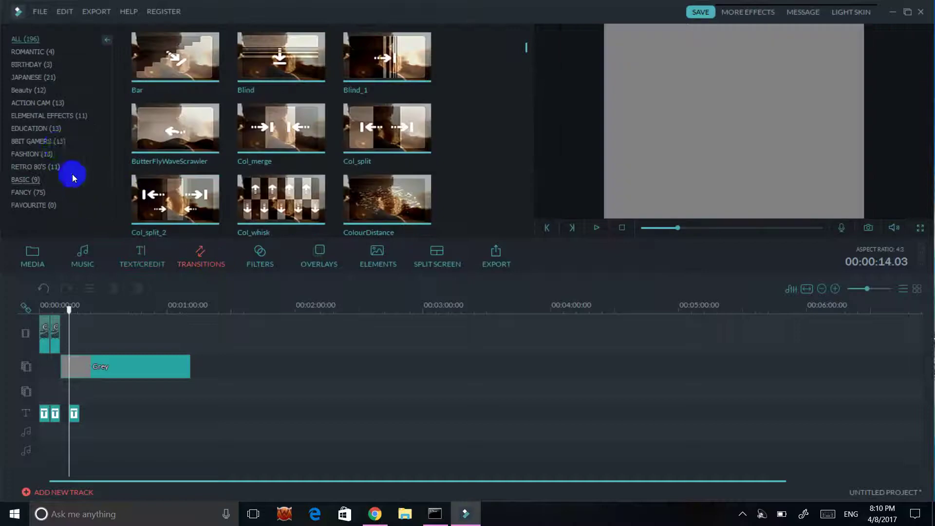
left_click(282, 115)
left_click(410, 123)
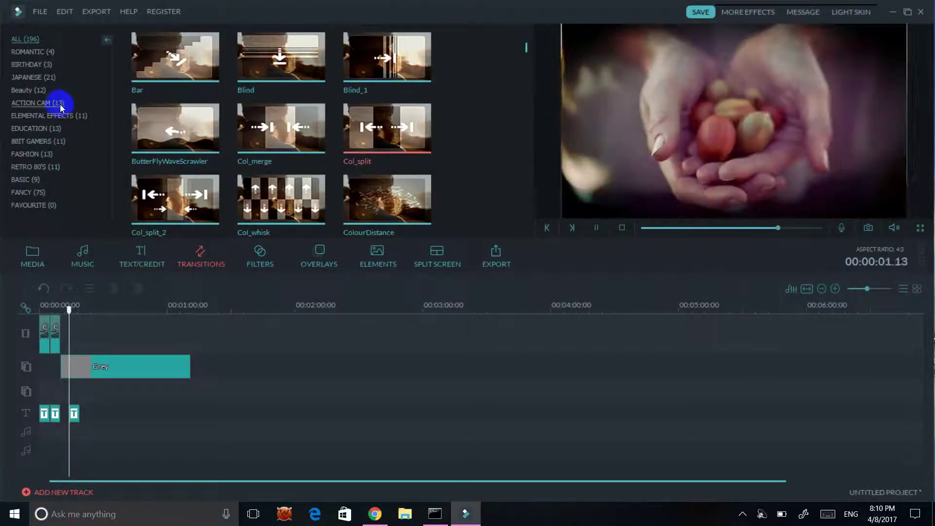
- Preview Modern Grunge Transition - Blue and Nordic Cabin Transition 2 among the Action Cam transitions
left_click(60, 107)
left_click(305, 131)
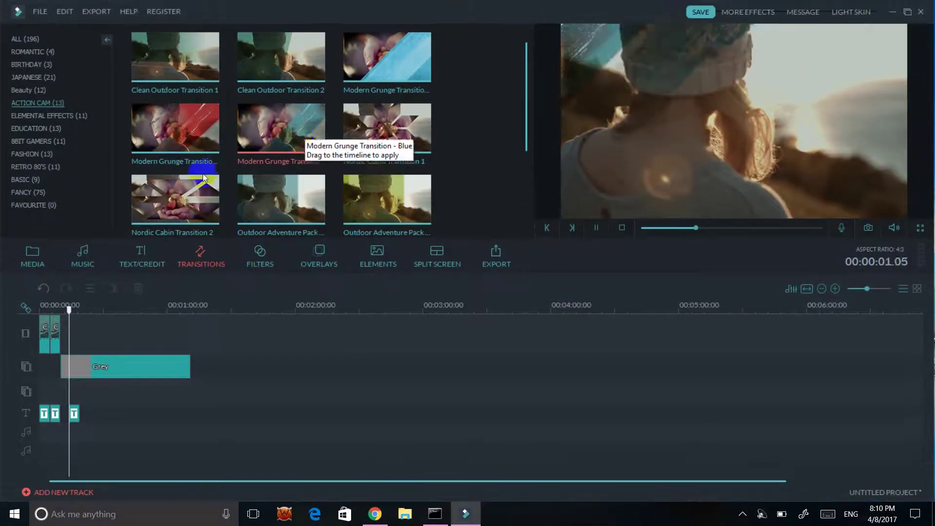
left_click(204, 190)
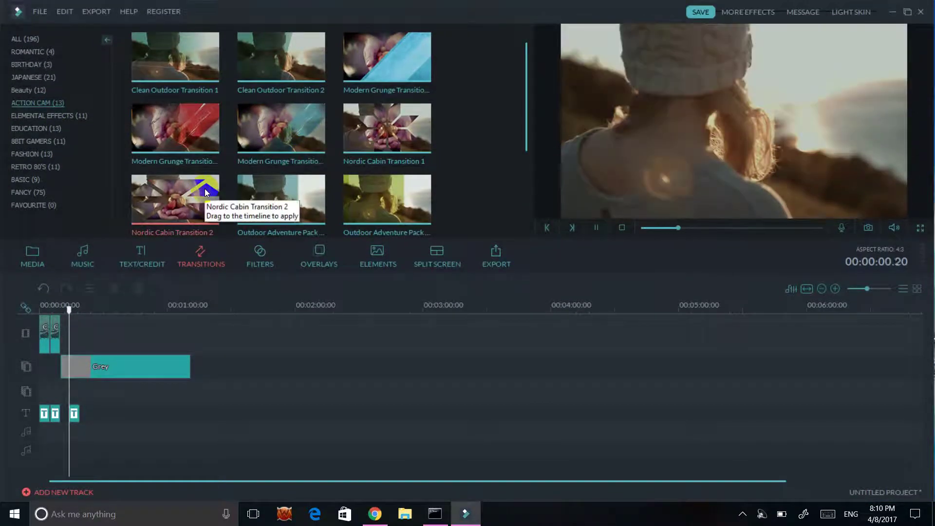
- Look through the Beauty transitions and preview Beauty Fun - Transition 3 and Beauty Makeup - Transition 1
left_click(28, 91)
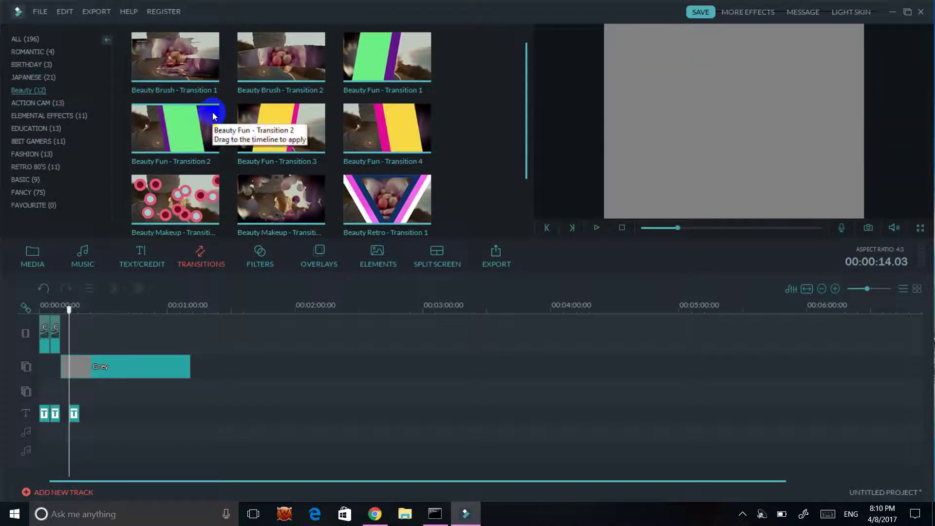
left_click(285, 138)
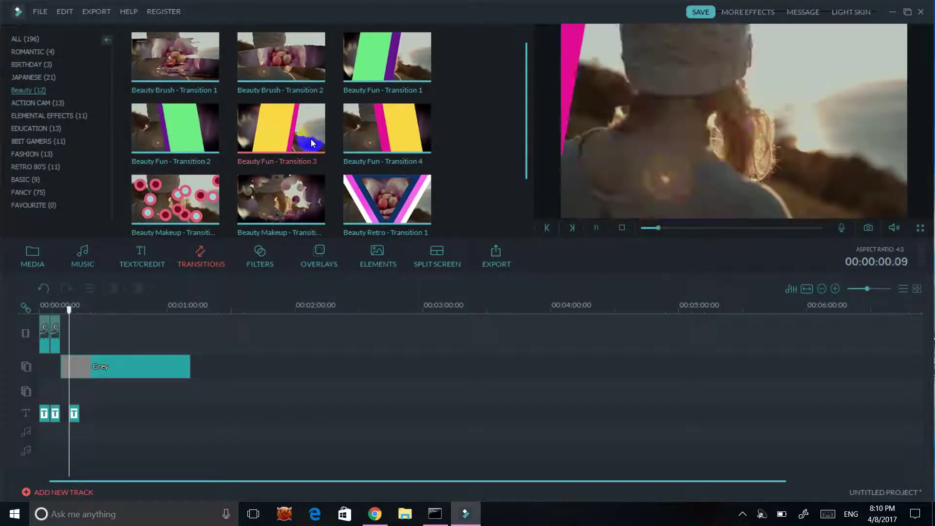
left_click(218, 200)
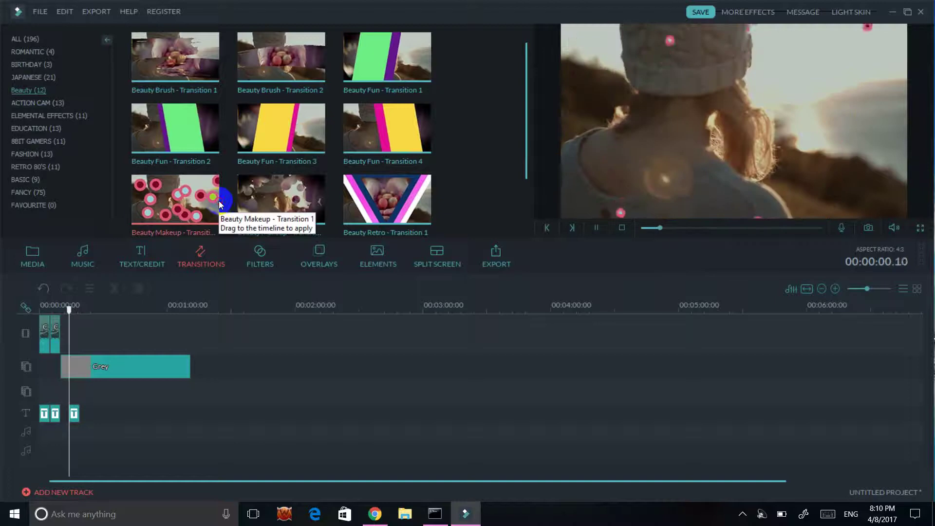
left_click_drag(525, 81, 520, 163)
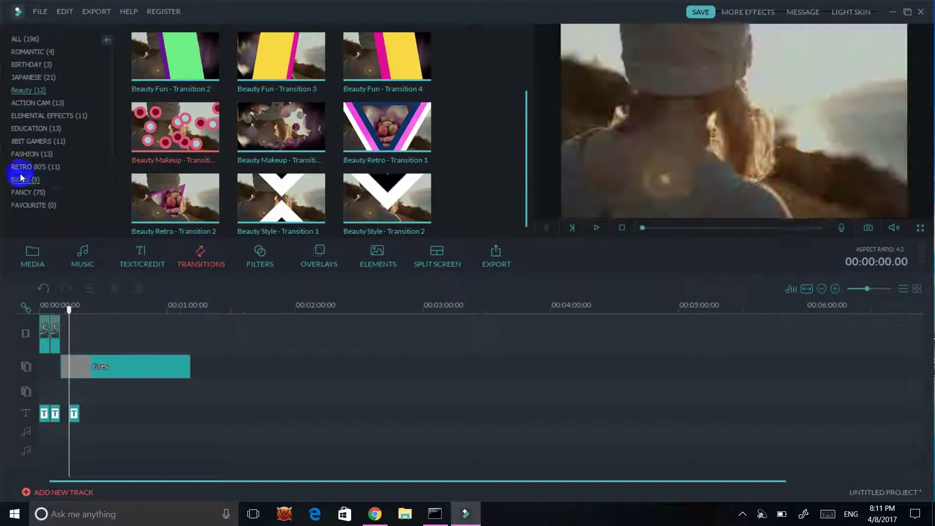
- Preview the Fade transition in the Basic category and look through the Education and Japanese transitions
left_click(22, 181)
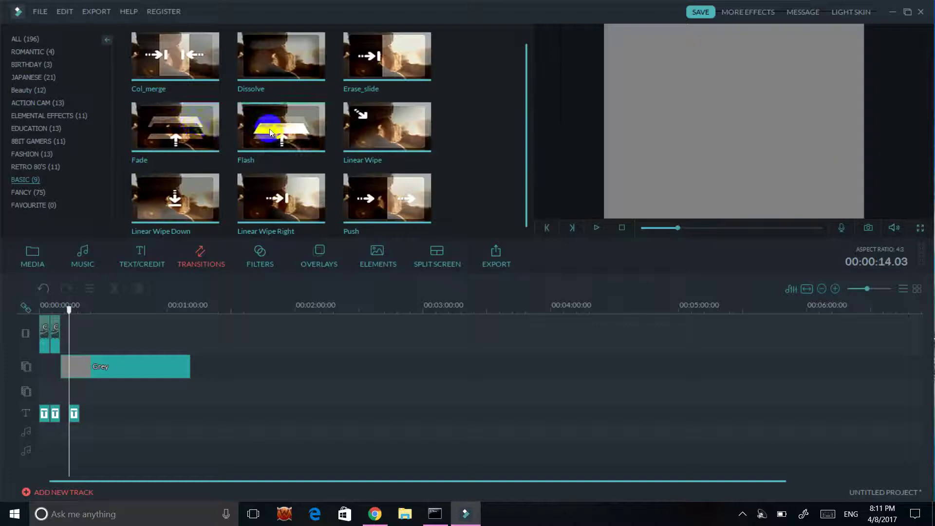
left_click(199, 128)
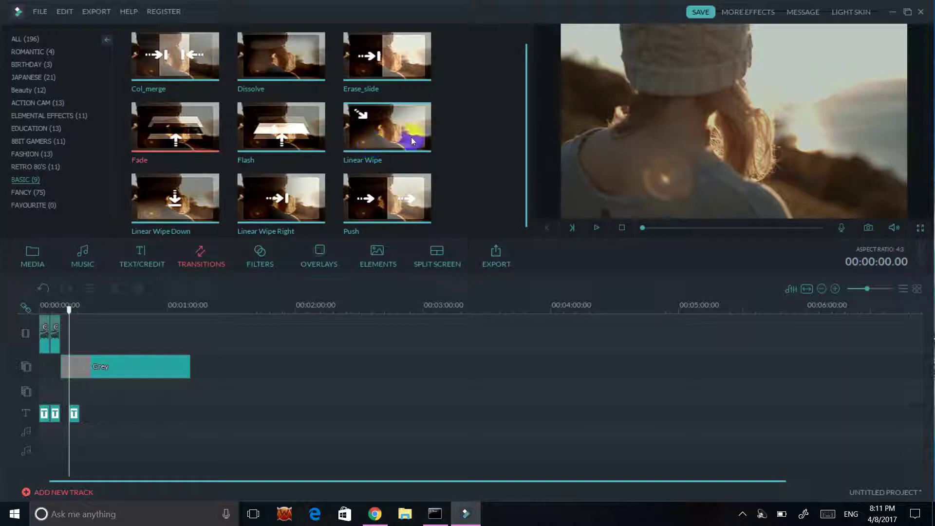
left_click(30, 129)
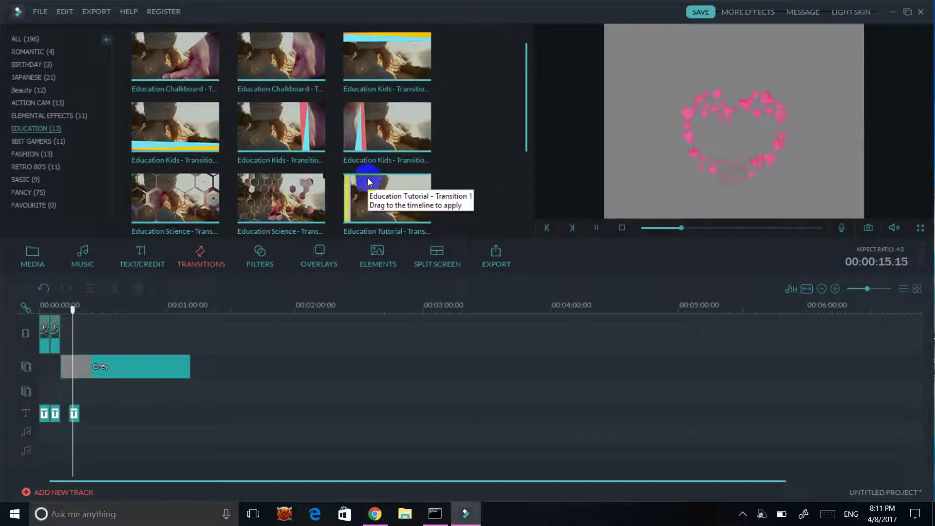
left_click(48, 80)
left_click(214, 228)
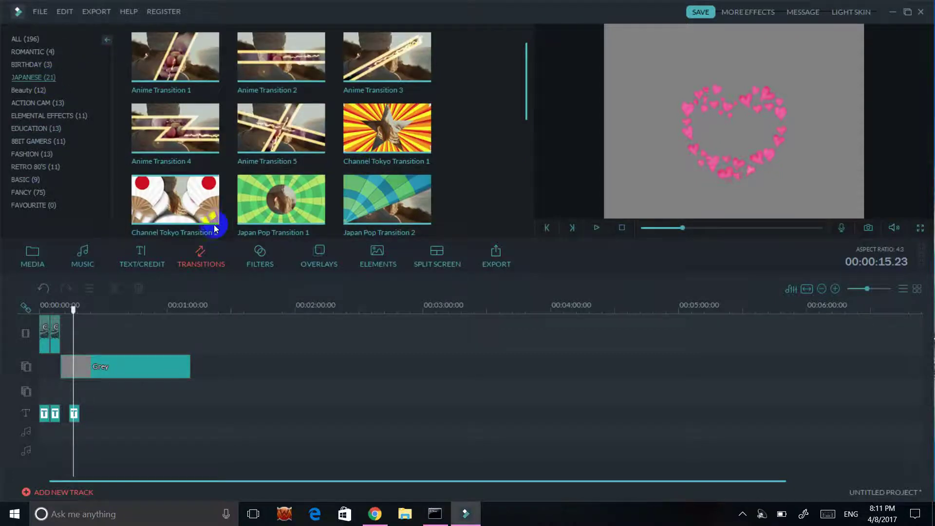
- Browse the filter library and preview the Bright Lights, Sequence 2, Fawcett and Sequence 1 filters
left_click(260, 252)
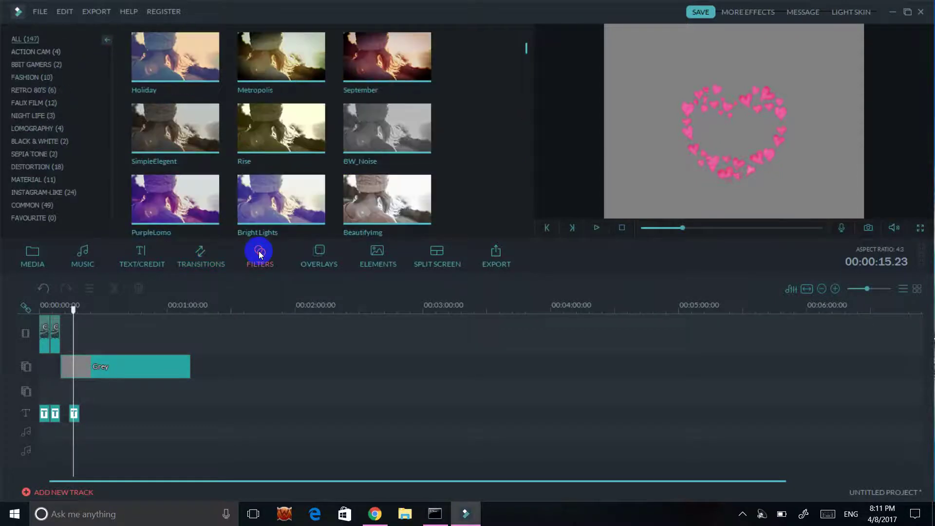
left_click(297, 206)
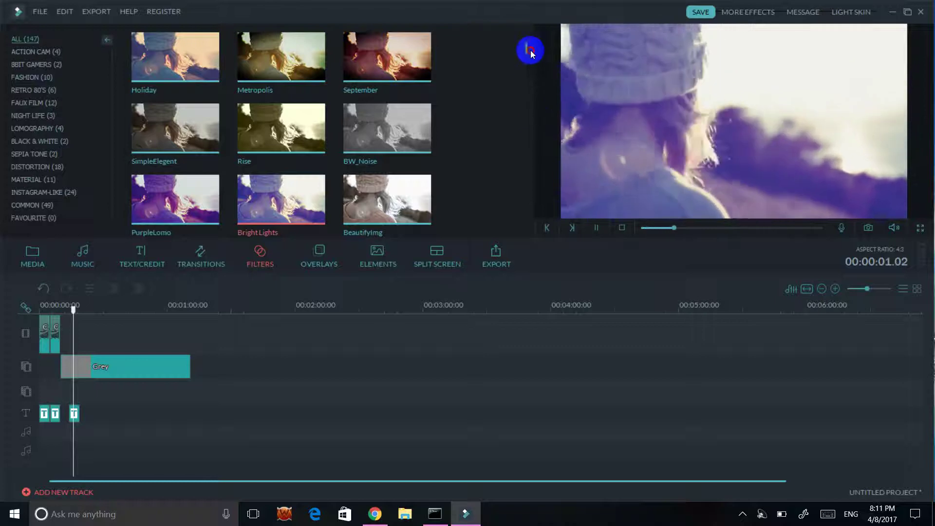
left_click_drag(528, 50, 494, 247)
left_click(403, 200)
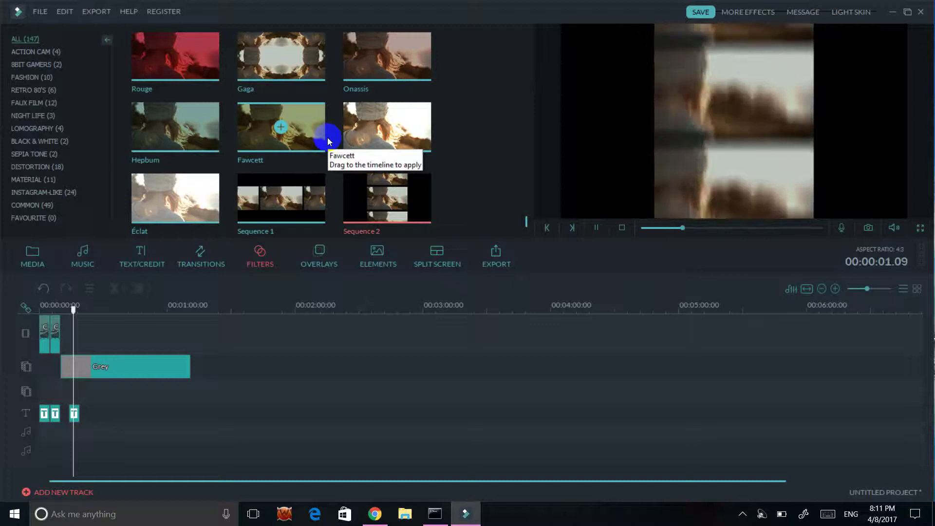
left_click(327, 139)
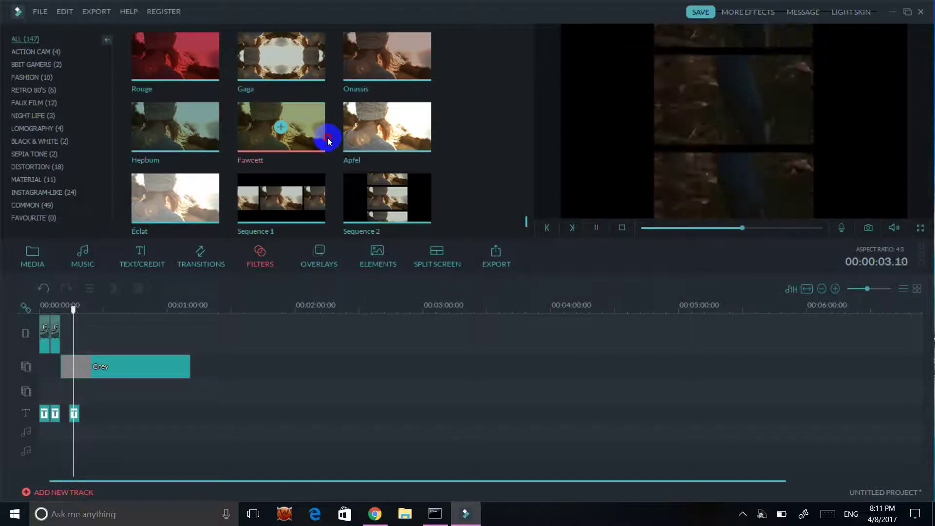
left_click(303, 206)
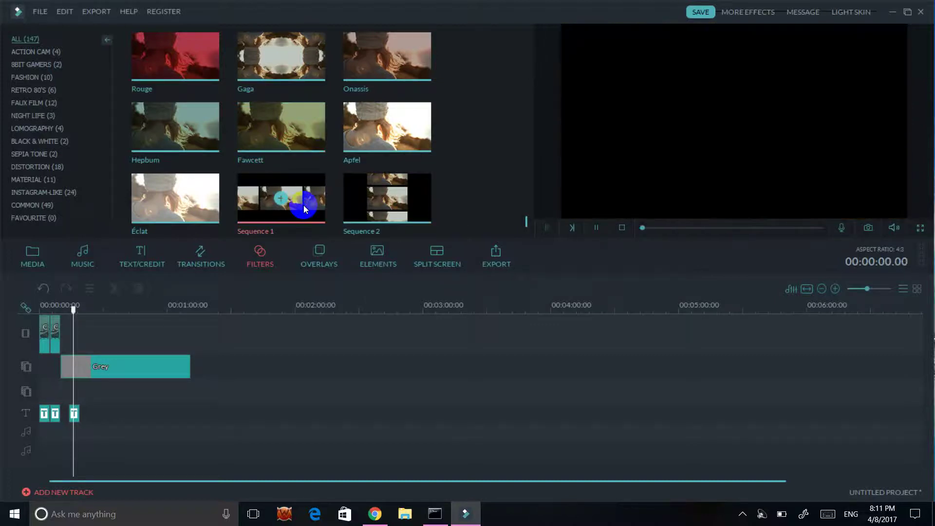
- Preview the Gaga and Onassis filters in the full filter list
scroll(530, 216, "down", 5)
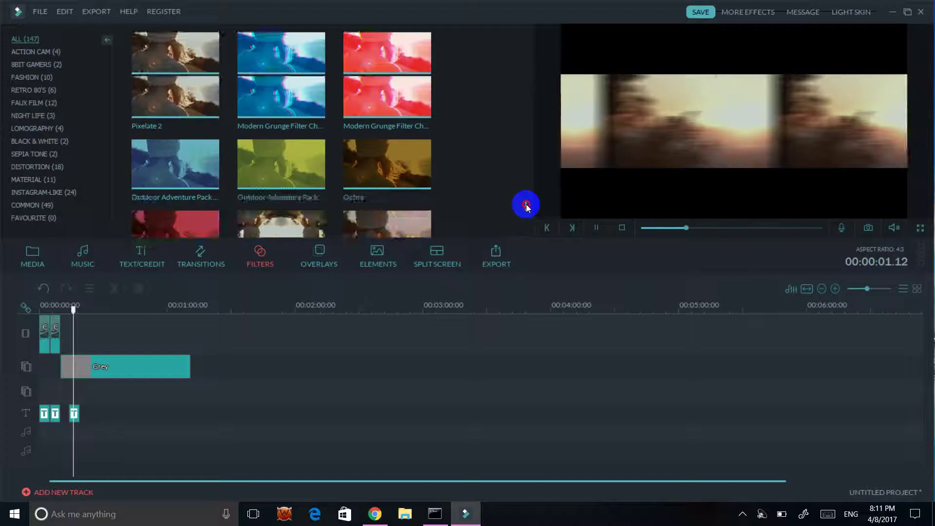
scroll(524, 214, "down", 3)
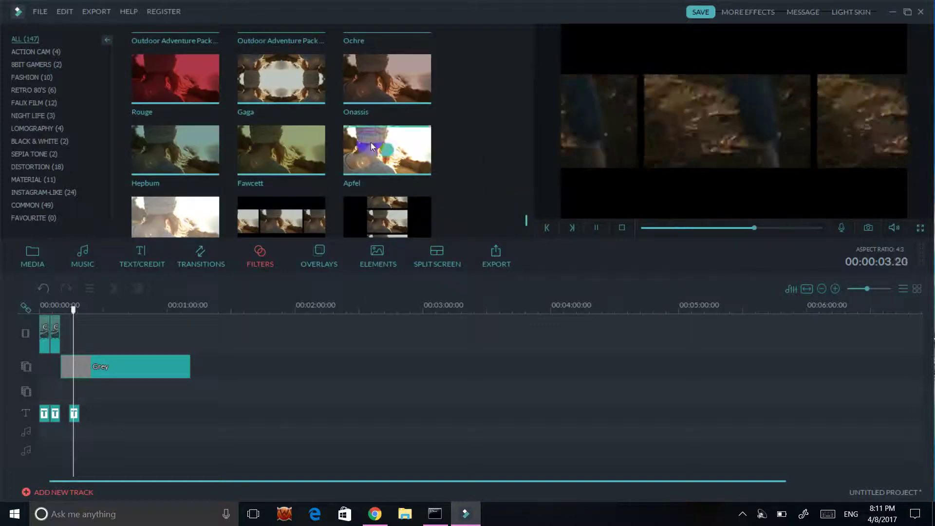
left_click(300, 91)
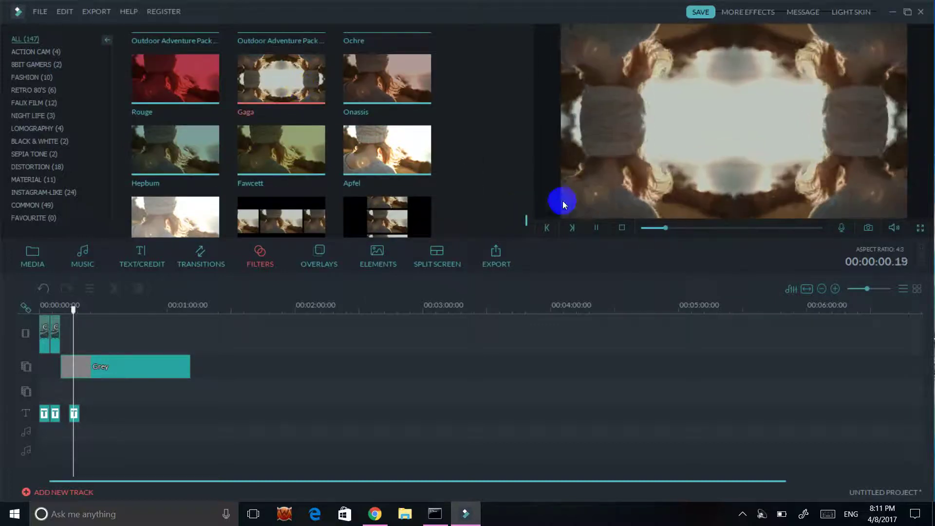
scroll(529, 223, "up", 3)
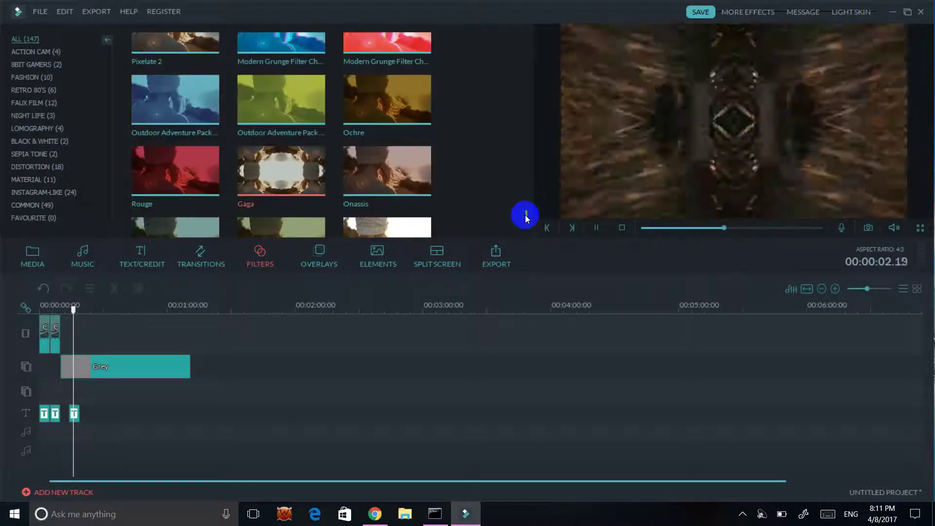
left_click(370, 182)
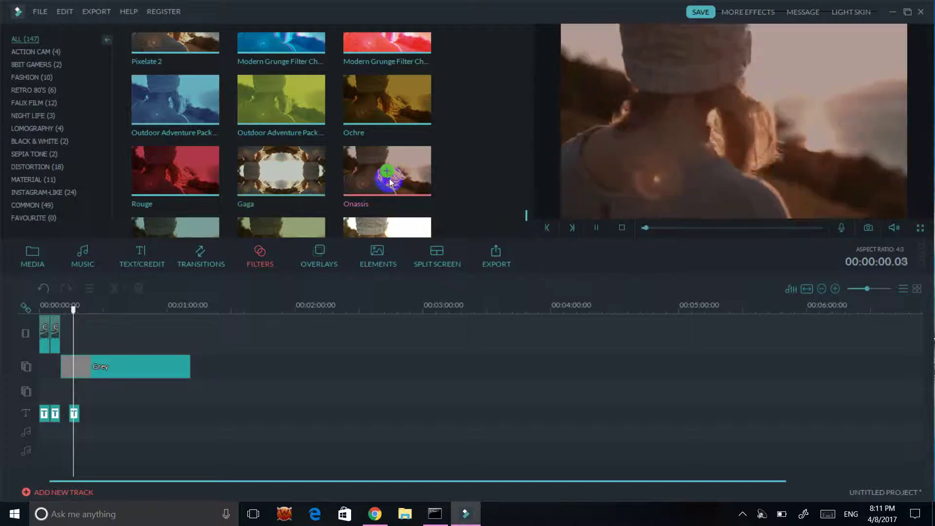
- Add one filter from the full filter list to the timeline at the playhead
left_click_drag(528, 212, 524, 203)
mouse_move(393, 91)
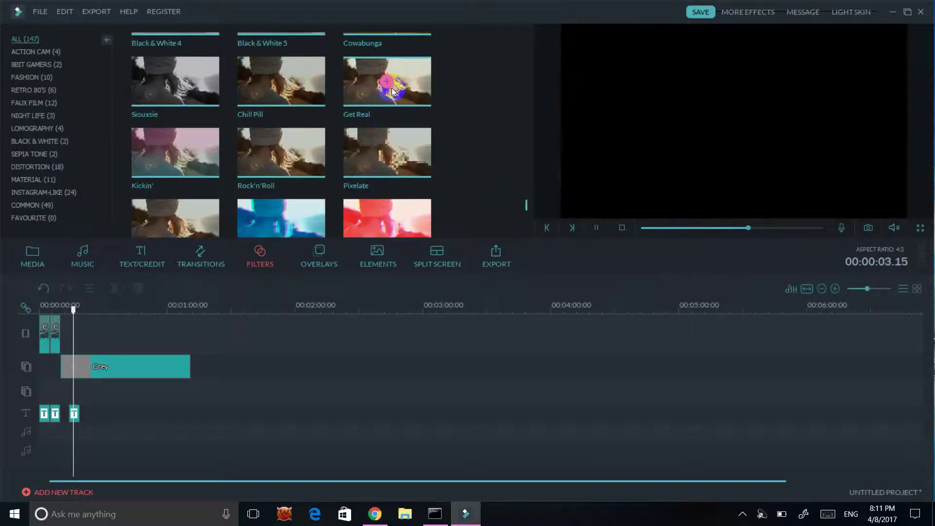
left_click(404, 165)
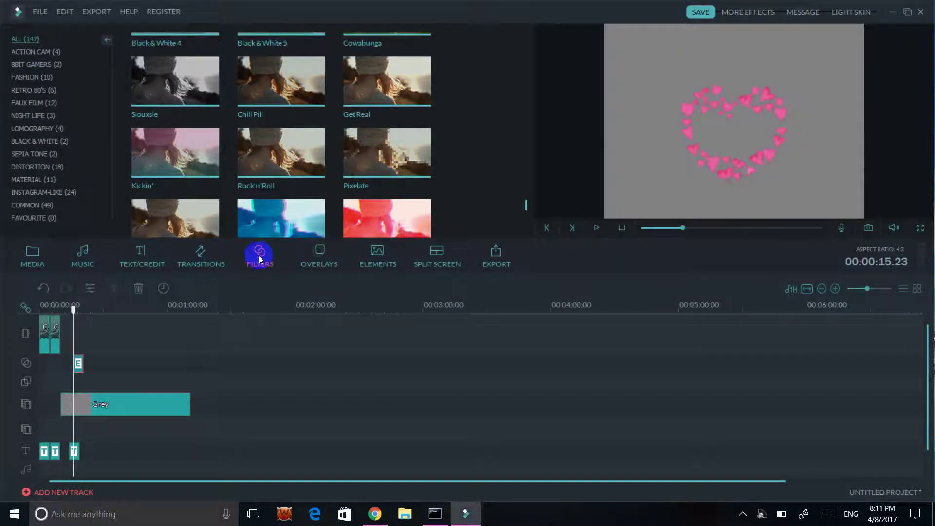
- Look through the overlay library, including the Light Leaks and Old Film categories
left_click(325, 263)
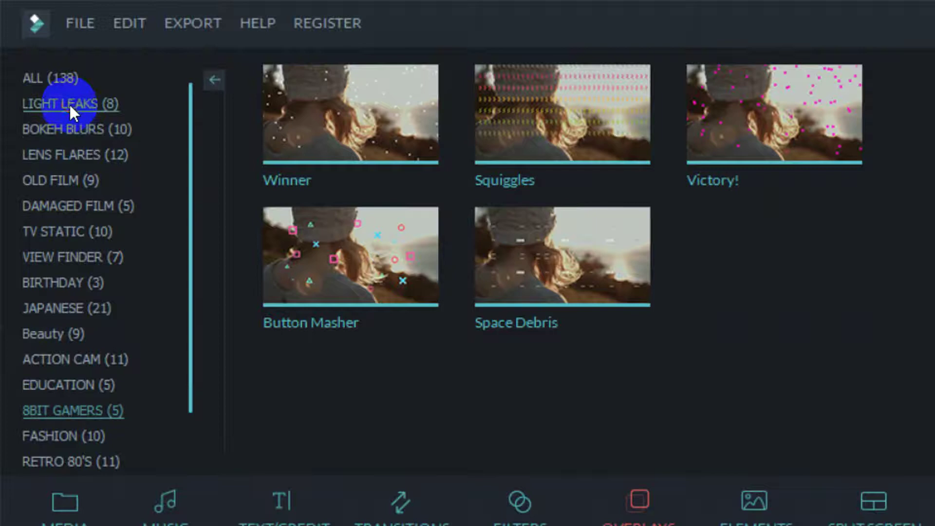
left_click(69, 103)
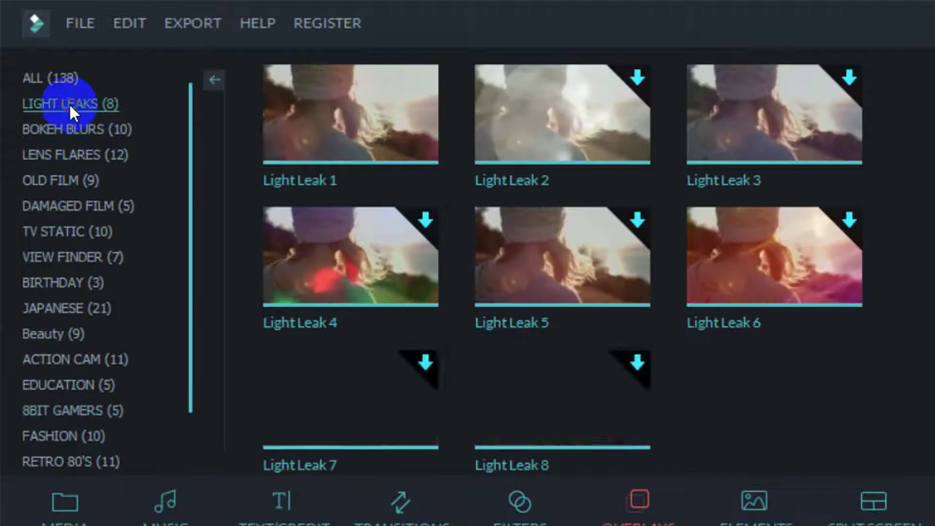
left_click(417, 276)
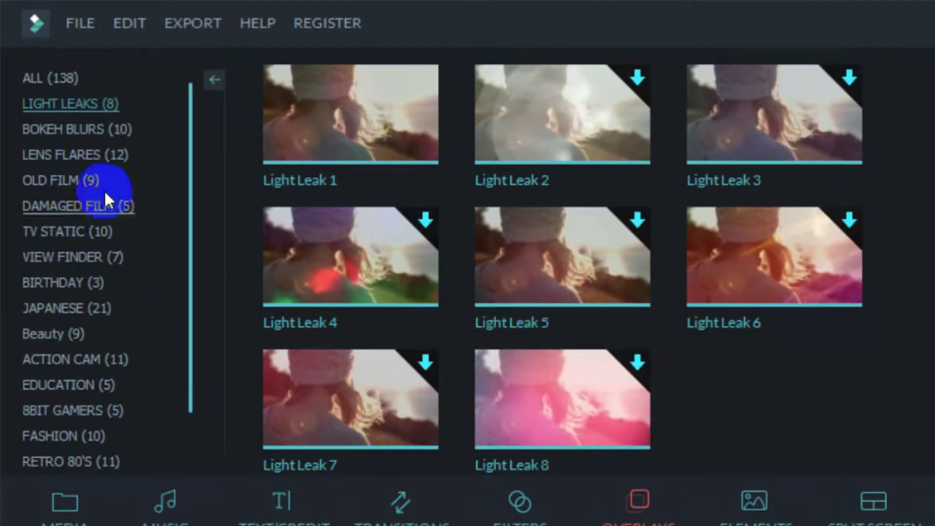
left_click(106, 165)
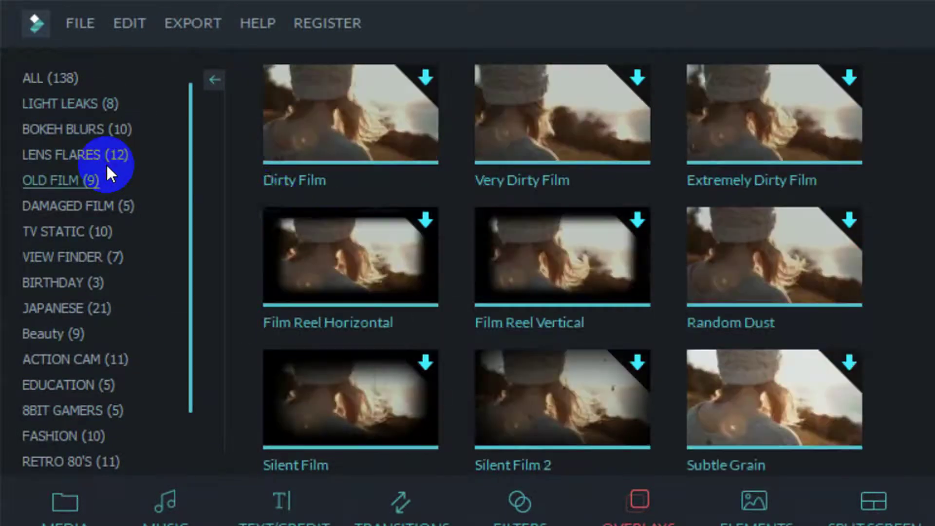
left_click(100, 195)
left_click(73, 179)
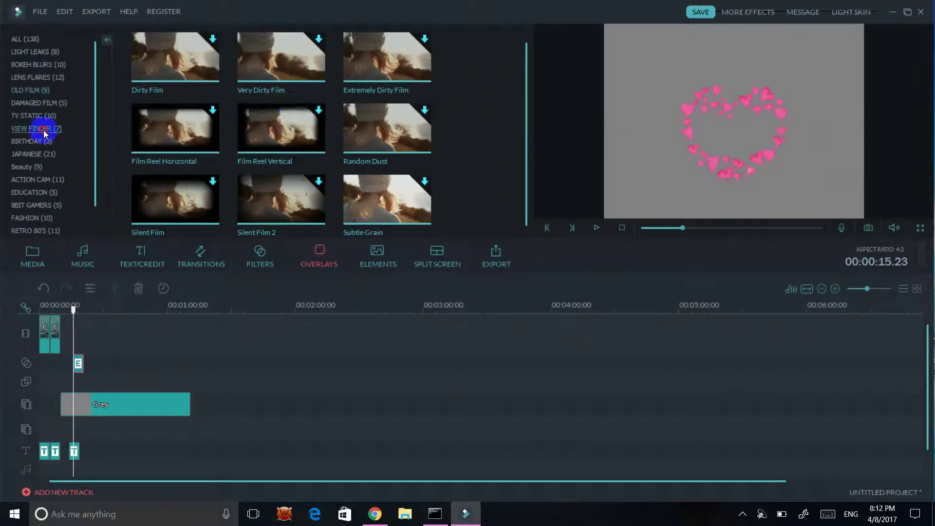
- Preview Channel Tokyo Overlay 1 and Anime Overlays 1, 3 and 2 among the Japanese overlays
left_click(45, 129)
left_click(40, 155)
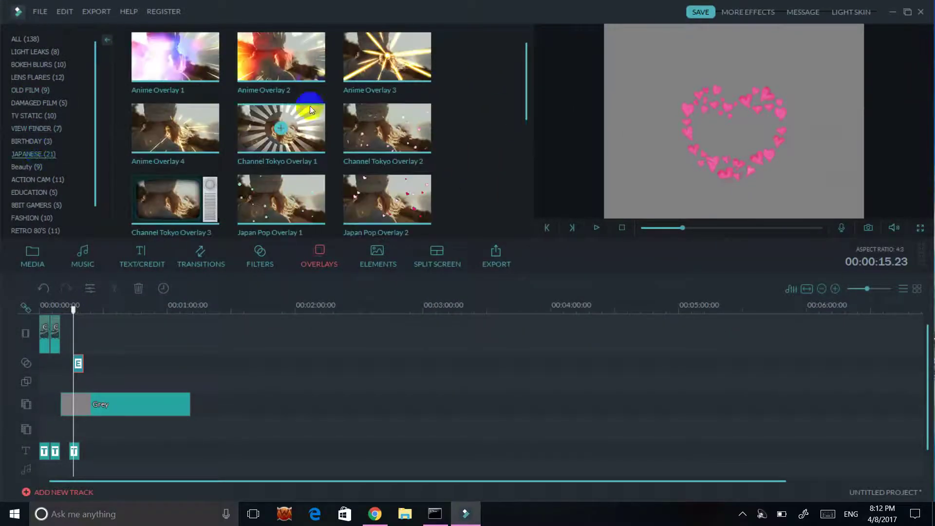
left_click(325, 126)
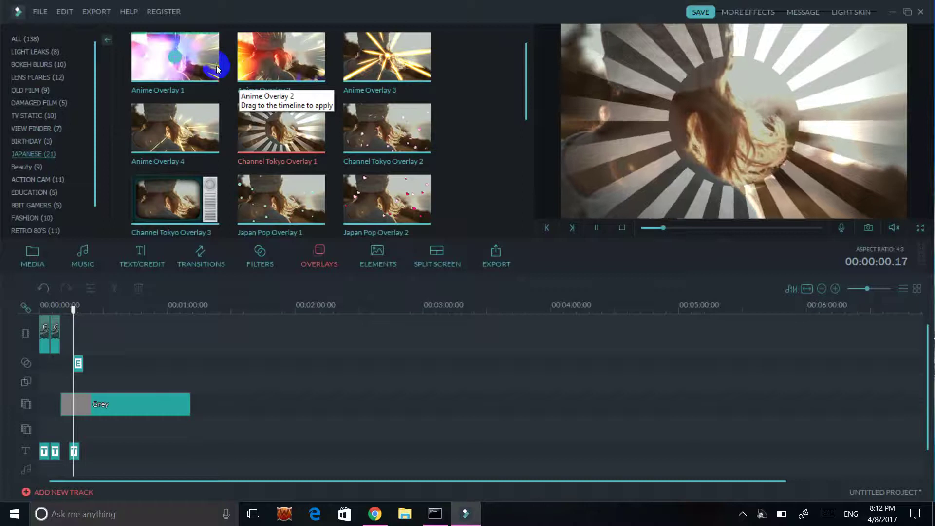
left_click(216, 67)
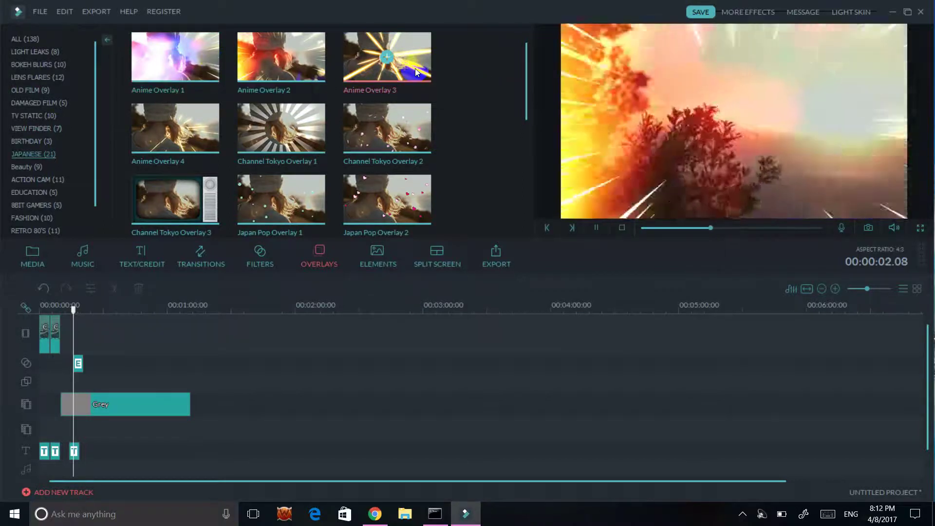
left_click(415, 68)
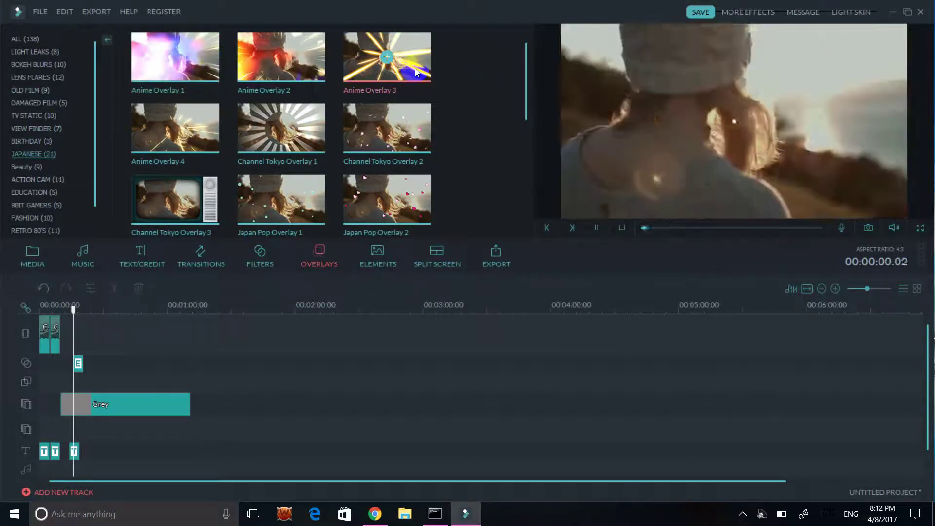
left_click(317, 62)
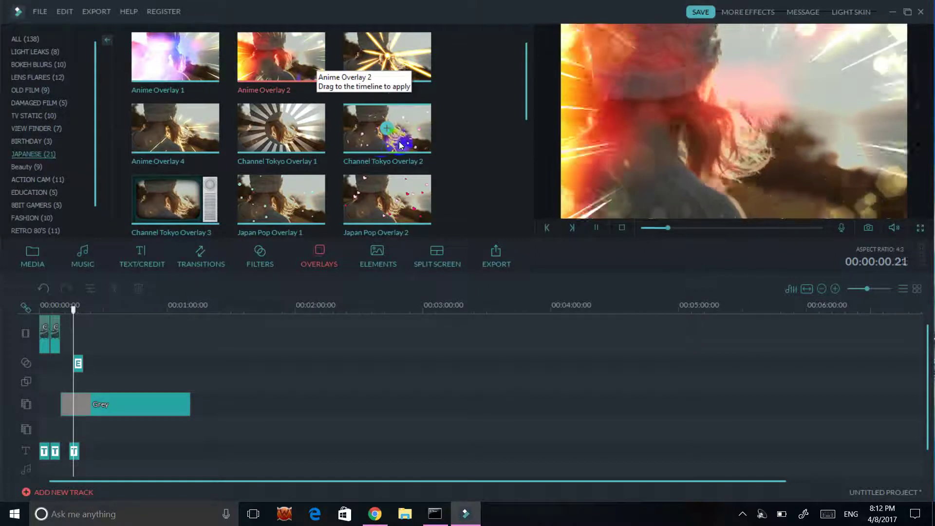
- Preview Channel Tokyo Overlays 2 and 3 and Japan Pop Overlay 5 among the Japanese overlays
left_click(419, 128)
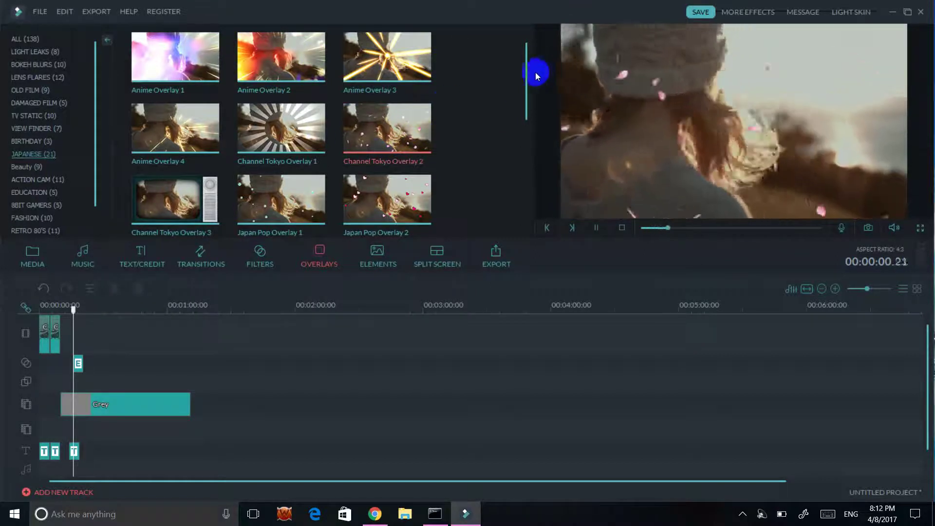
left_click_drag(533, 74, 526, 121)
left_click(196, 88)
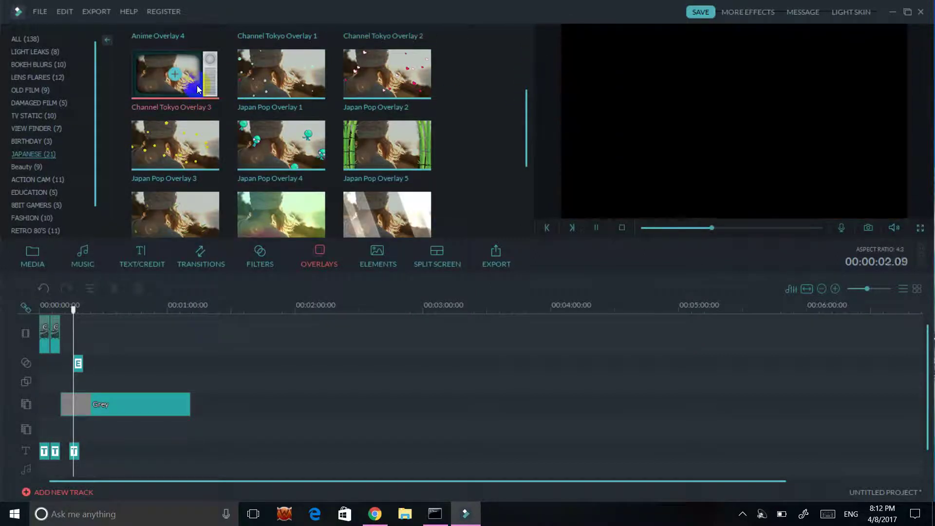
left_click(271, 129)
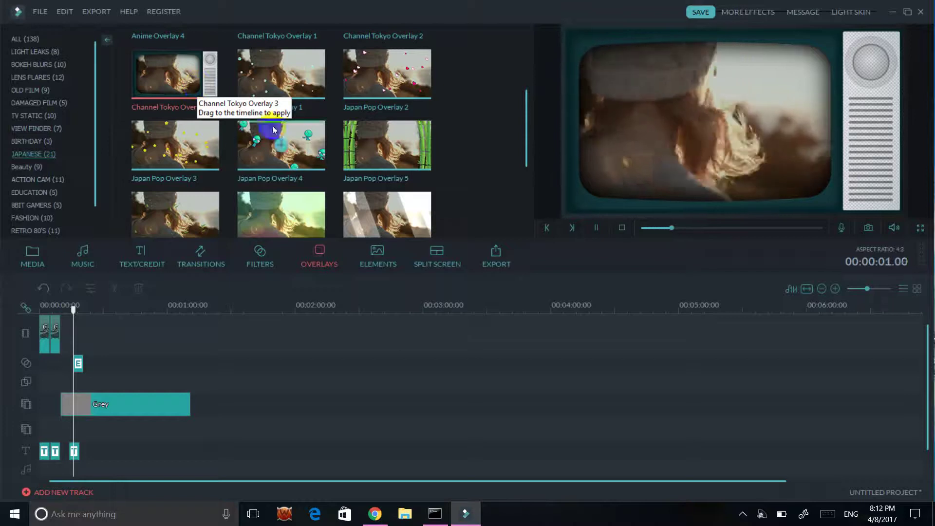
left_click(214, 204)
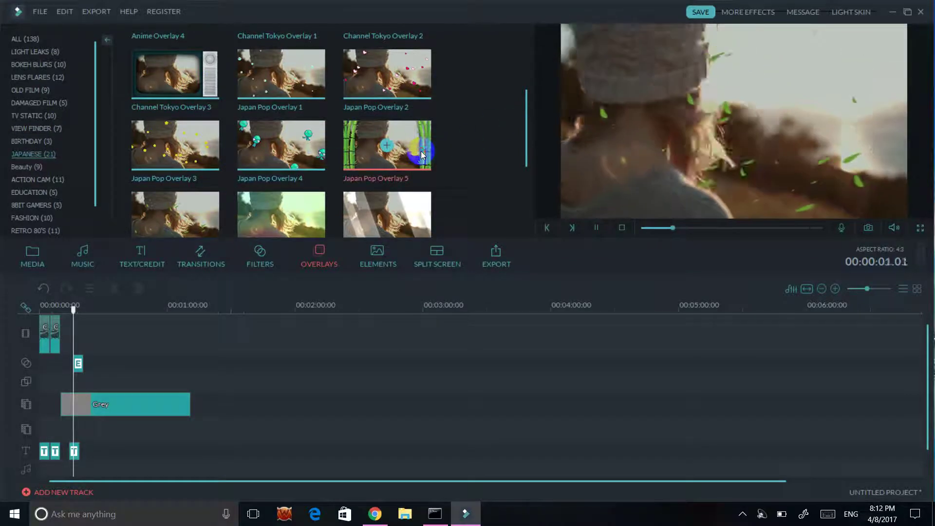
left_click(420, 151)
- Preview Sushi Overlay 2 and Traditional Overlay 3 among the Japanese overlays
left_click_drag(527, 116, 516, 193)
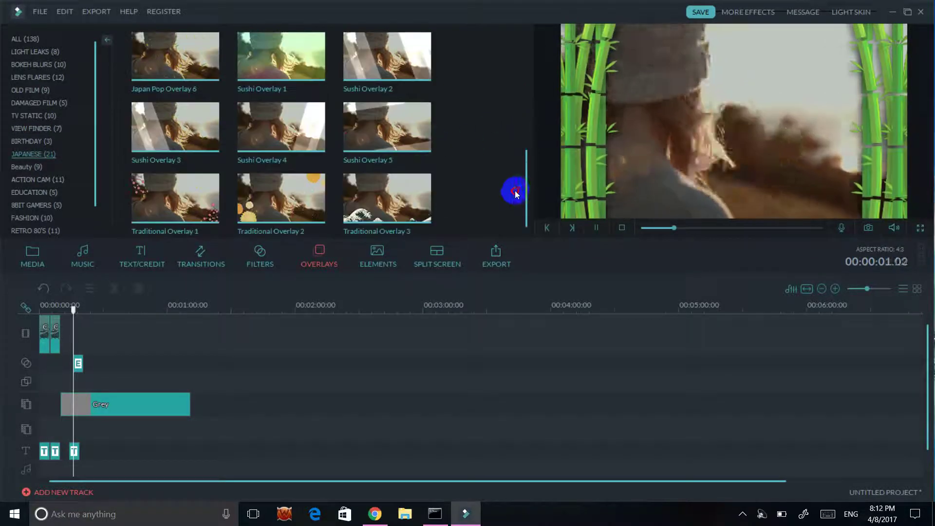
left_click(405, 42)
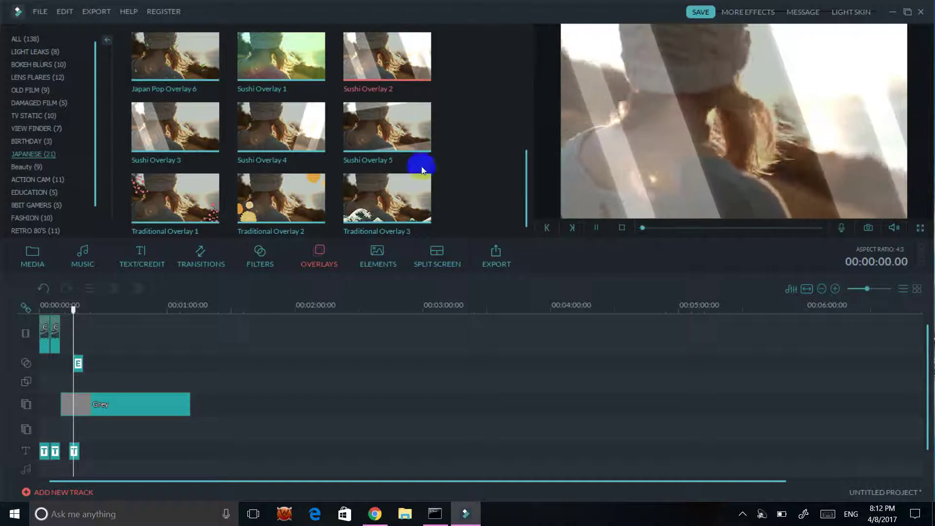
left_click(419, 175)
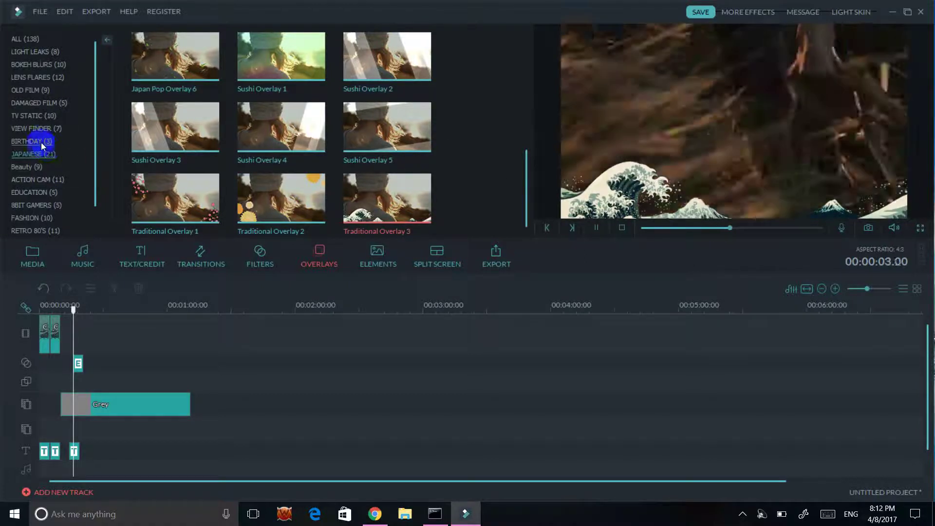
- Look through the View Finder and Education overlays, previewing the Education Tutorial, Kids and Science overlays
left_click(48, 129)
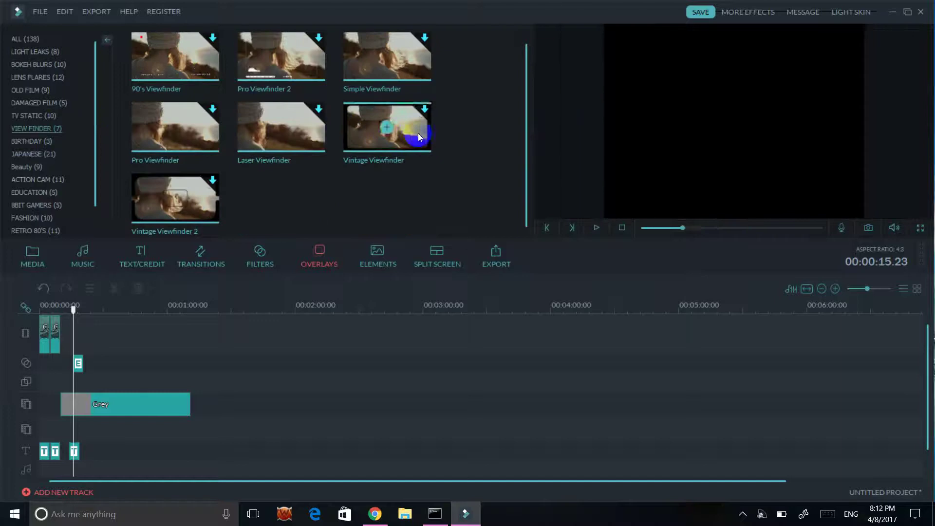
left_click(35, 192)
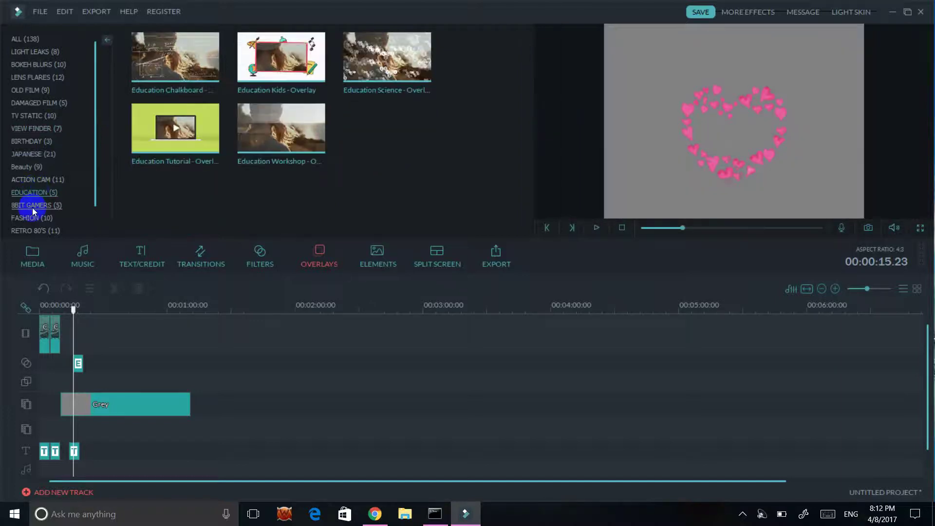
left_click(212, 111)
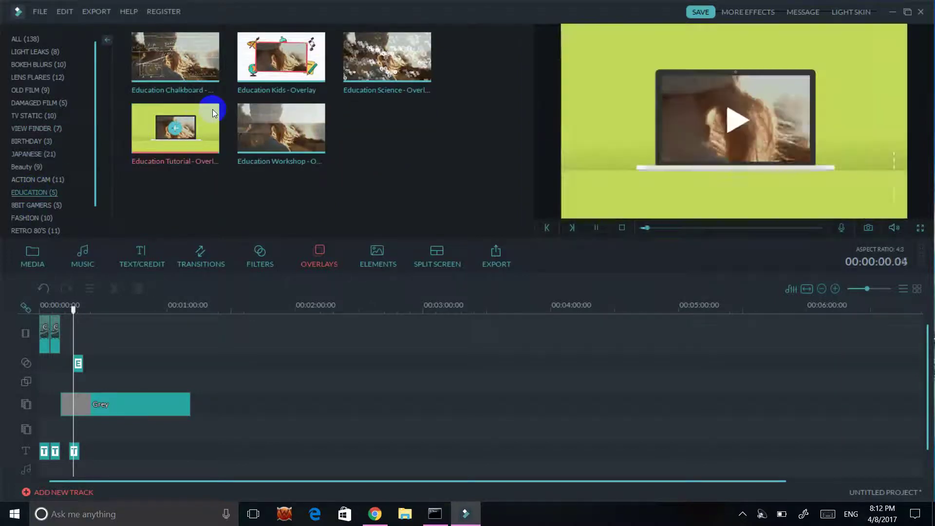
left_click(311, 64)
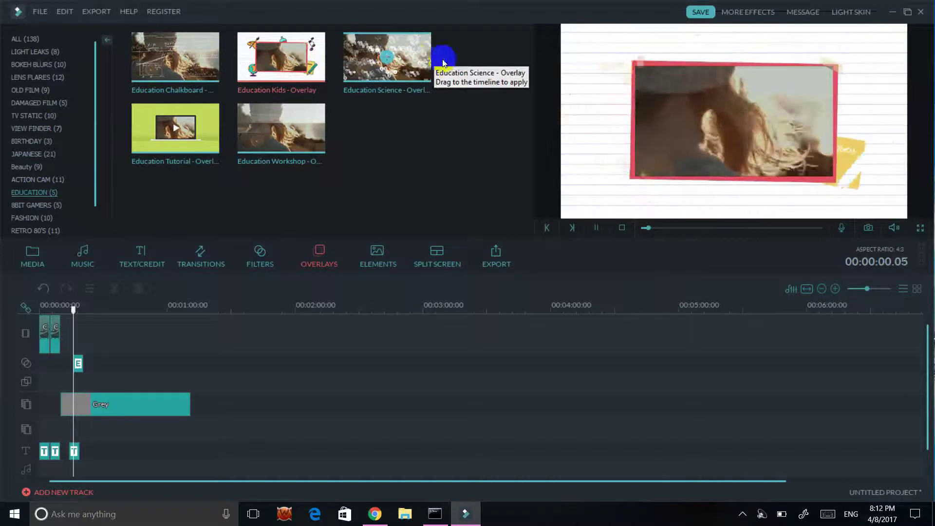
left_click(421, 58)
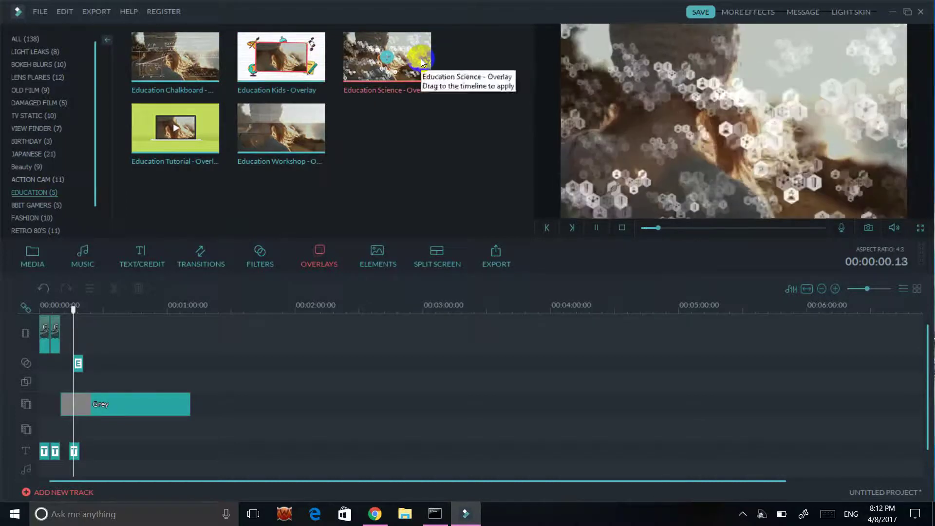
left_click(116, 195)
- Look through the 8Bit Gamers and Fashion overlays, previewing View Finder DSLR 1 and View Finder DSLR 2
left_click(48, 206)
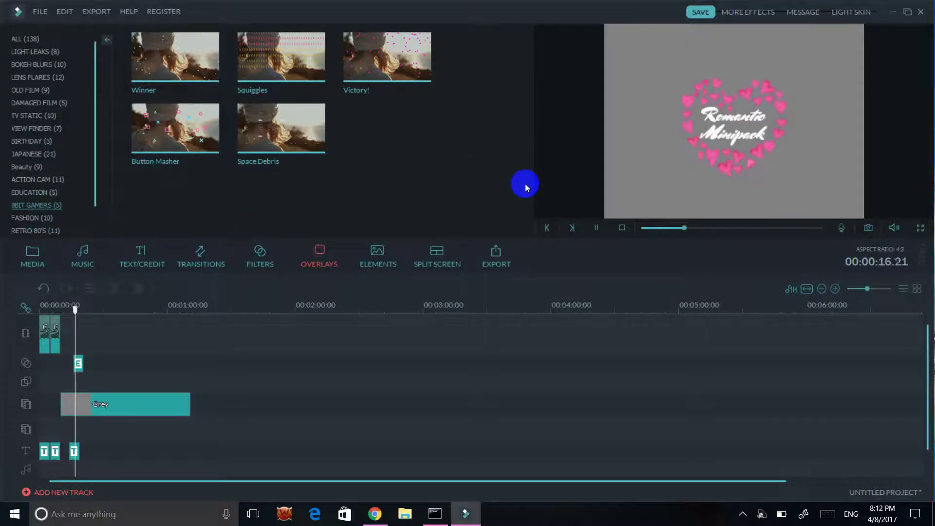
left_click(41, 229)
left_click(38, 217)
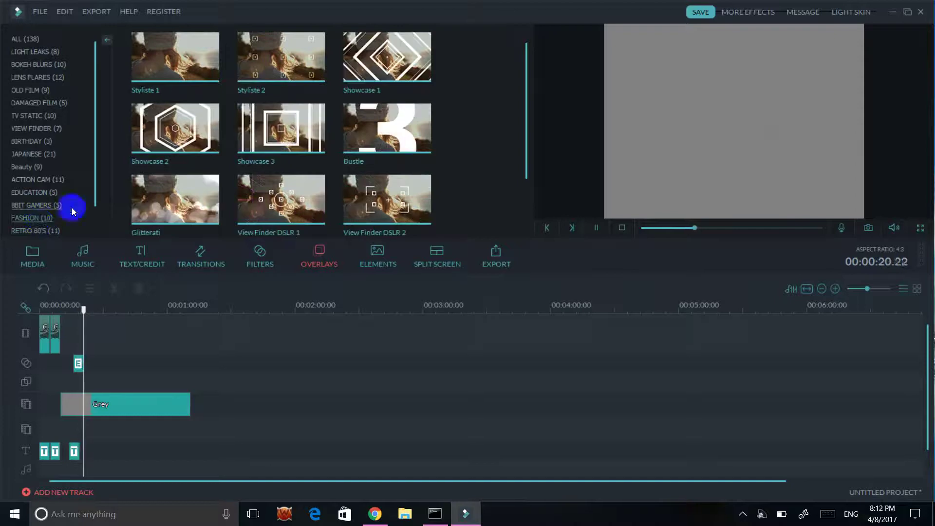
left_click(386, 210)
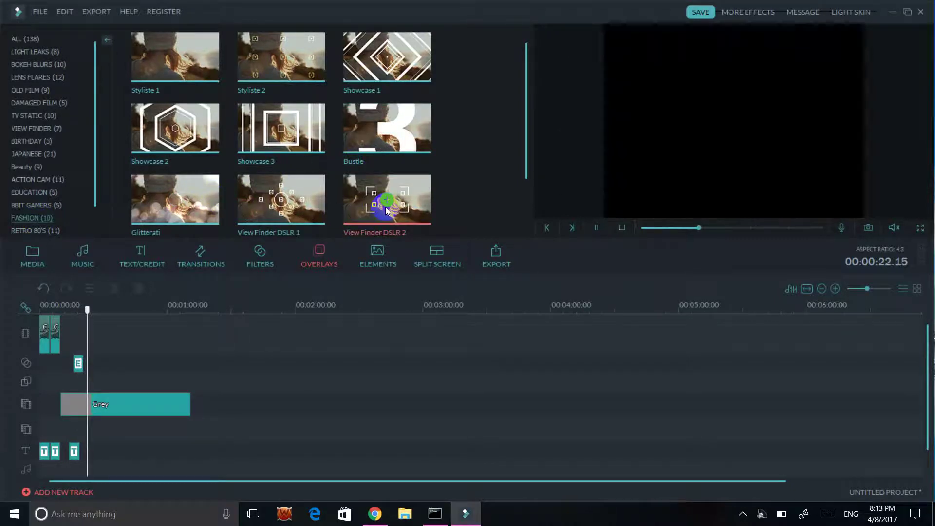
left_click_drag(525, 115, 518, 189)
left_click(306, 121)
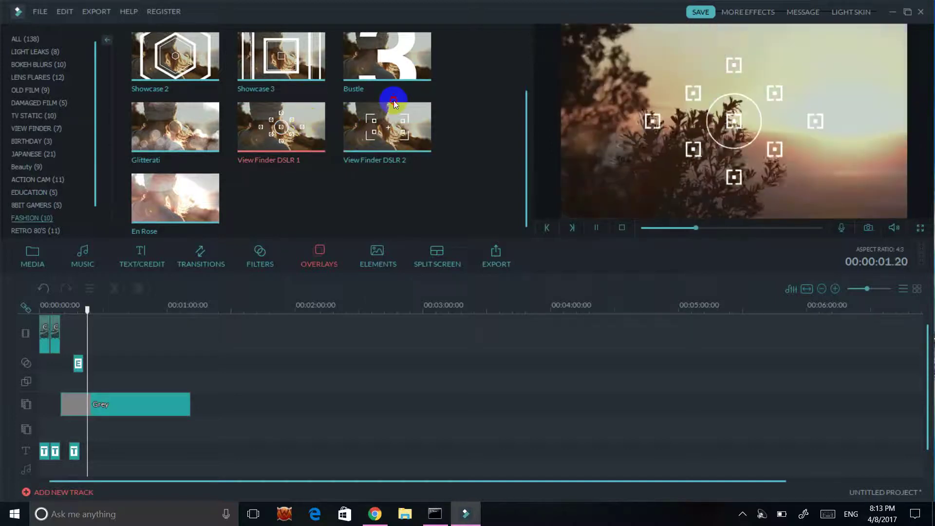
left_click(403, 118)
- Browse the Block Buster category of the elements library, previewing Blast-03, Bullets-06 and Lasers-22
left_click(370, 247)
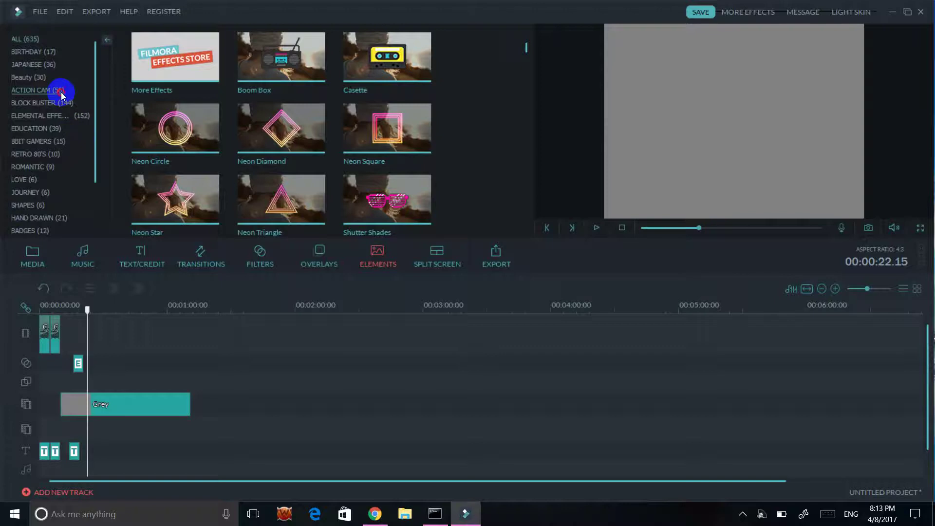
left_click(61, 94)
left_click(60, 100)
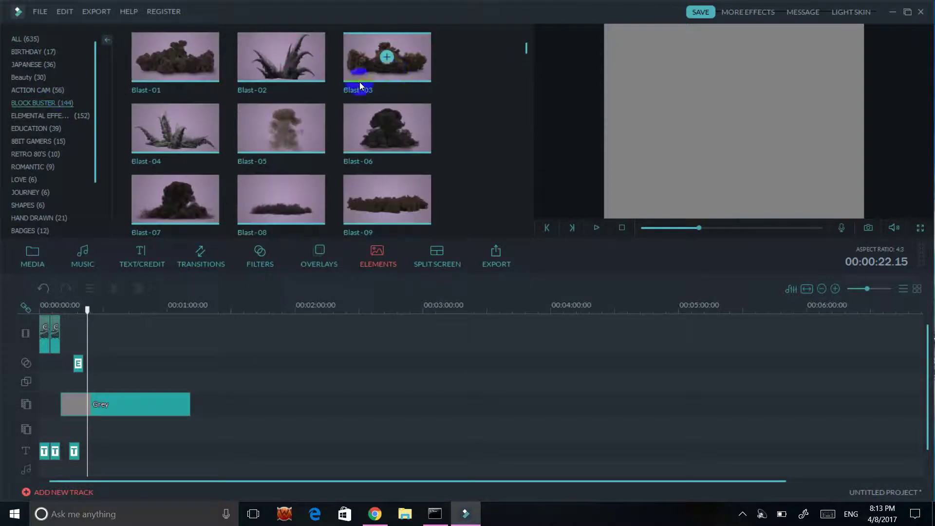
left_click(393, 70)
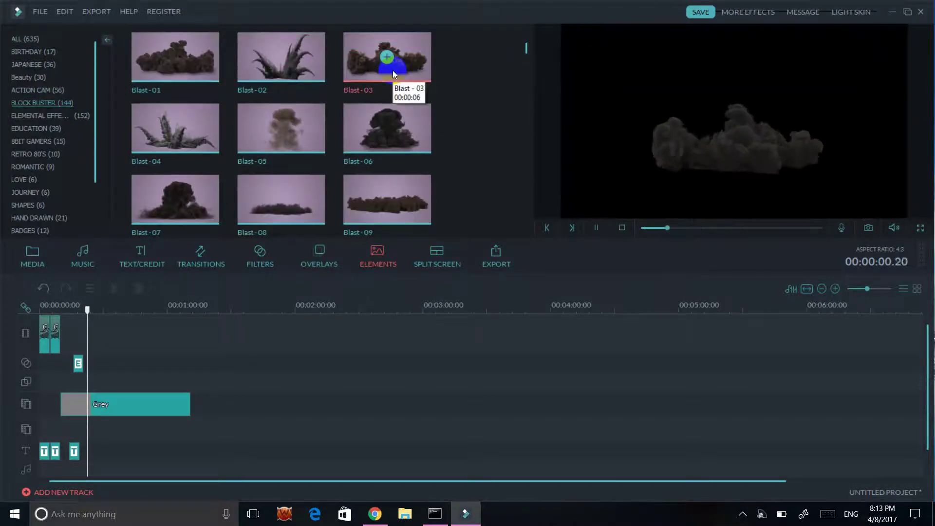
left_click(528, 49)
left_click_drag(527, 49, 519, 74)
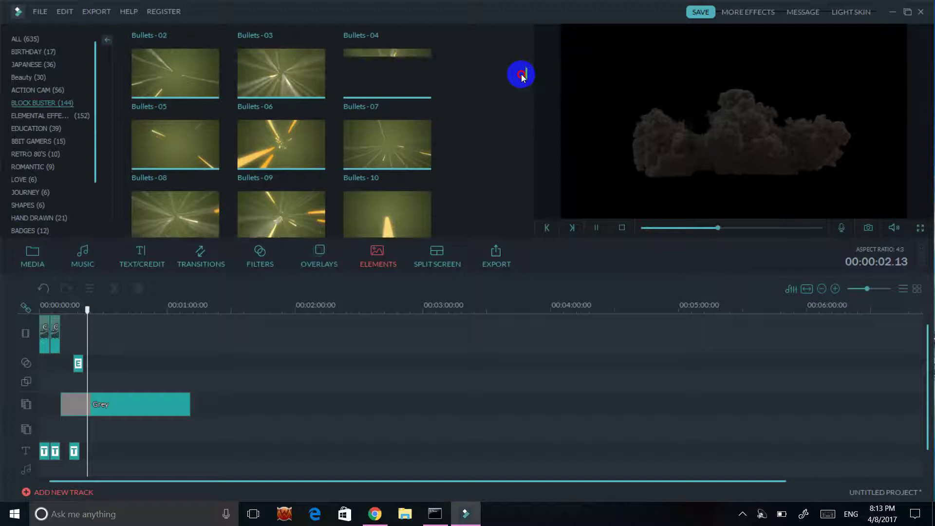
left_click(314, 110)
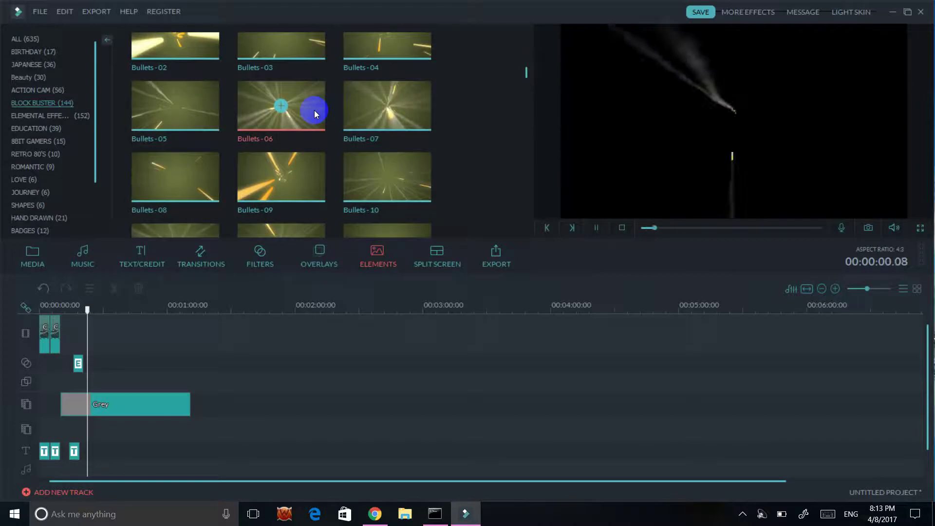
left_click_drag(525, 75, 507, 207)
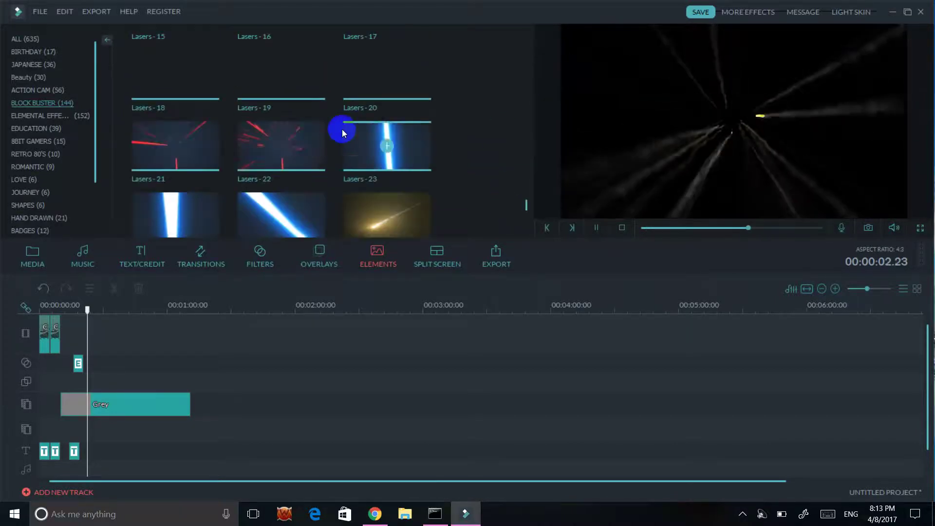
left_click(302, 142)
- Place the Destruction-05 element on the track below the Grey clip at about 42 seconds
left_click_drag(527, 207, 515, 142)
scroll(514, 141, "down", 5)
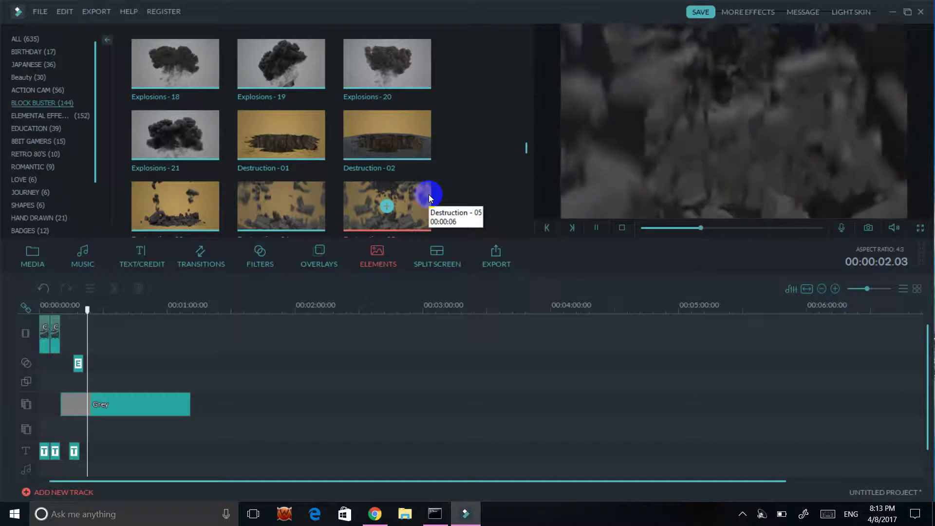
left_click_drag(369, 183, 129, 429)
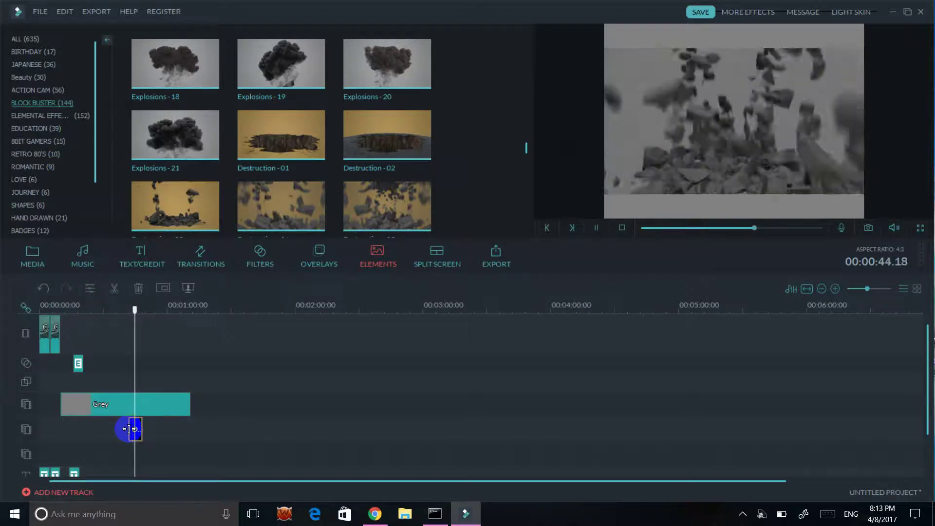
left_click(154, 255)
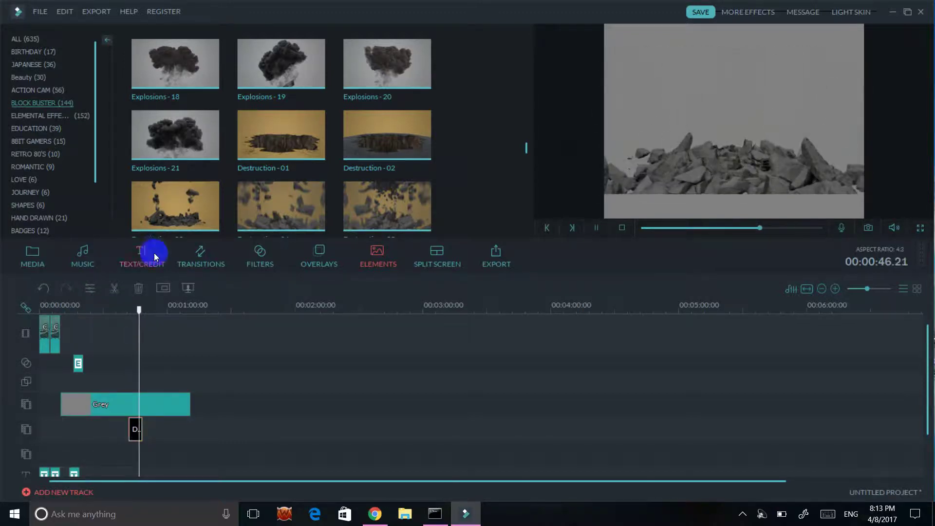
- Place the Destruction-04 element after the first destruction clip at about 52 seconds and play it back
left_click(295, 57)
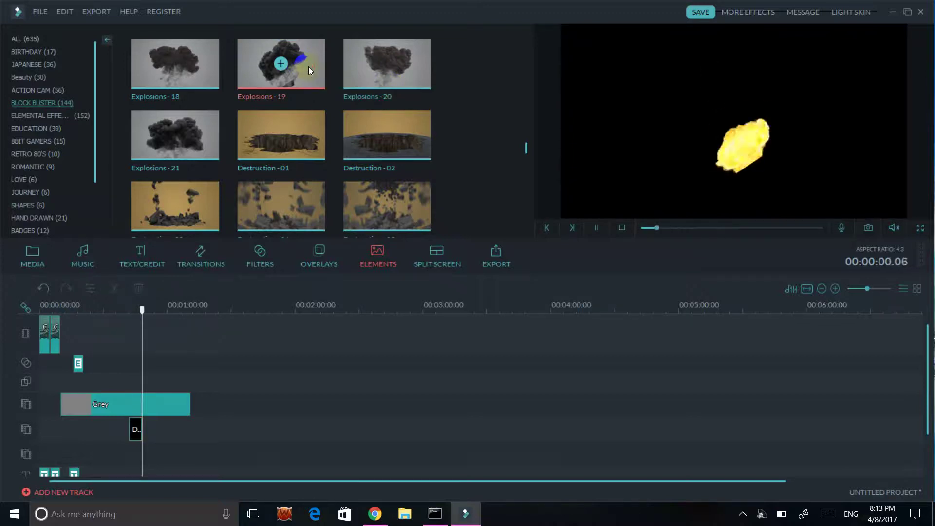
left_click(255, 218)
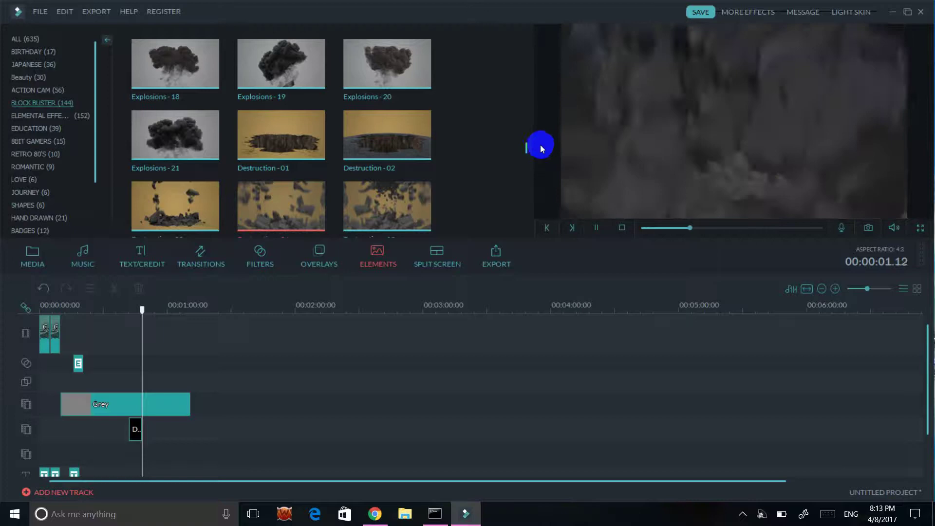
left_click_drag(309, 209, 153, 431)
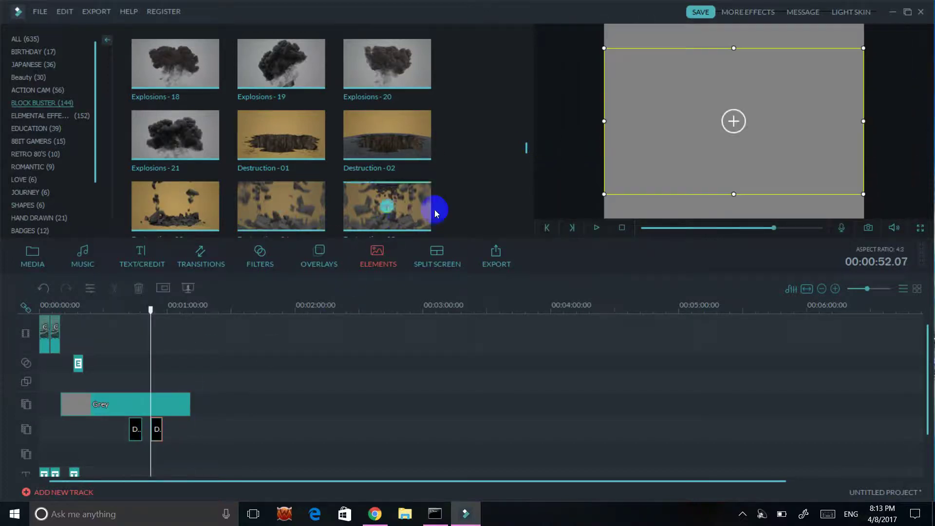
scroll(527, 146, "up", 3)
left_click(135, 476)
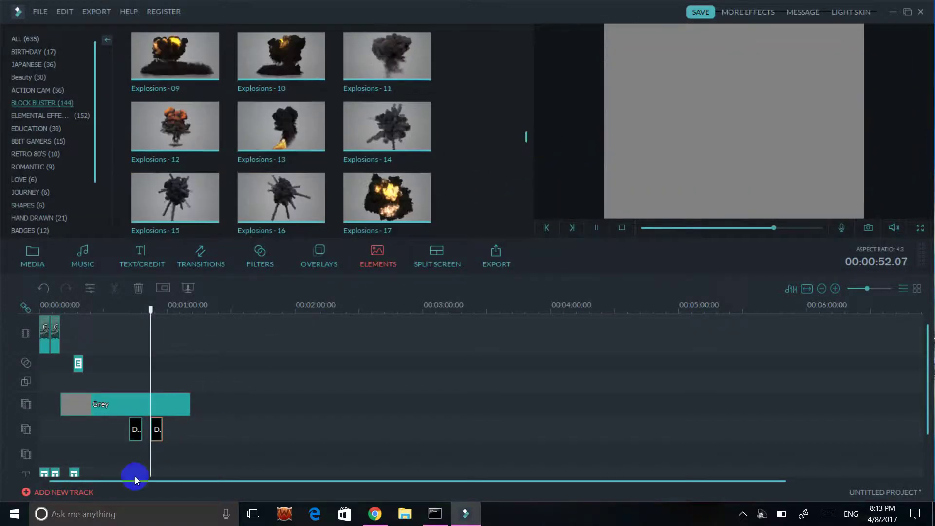
key("space")
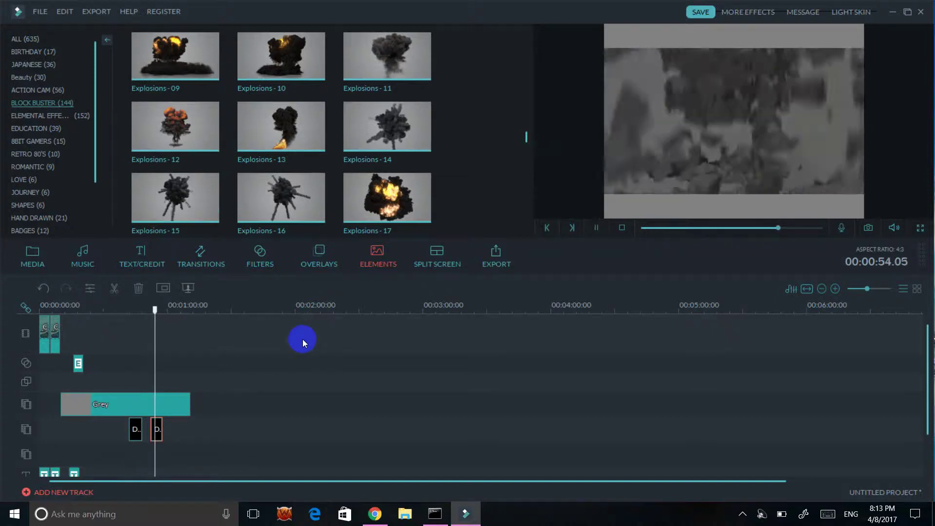
- Preview Explosions-17, and place the Meteors-07 element under the end of the Grey clip, after the two destruction clips
left_click(416, 201)
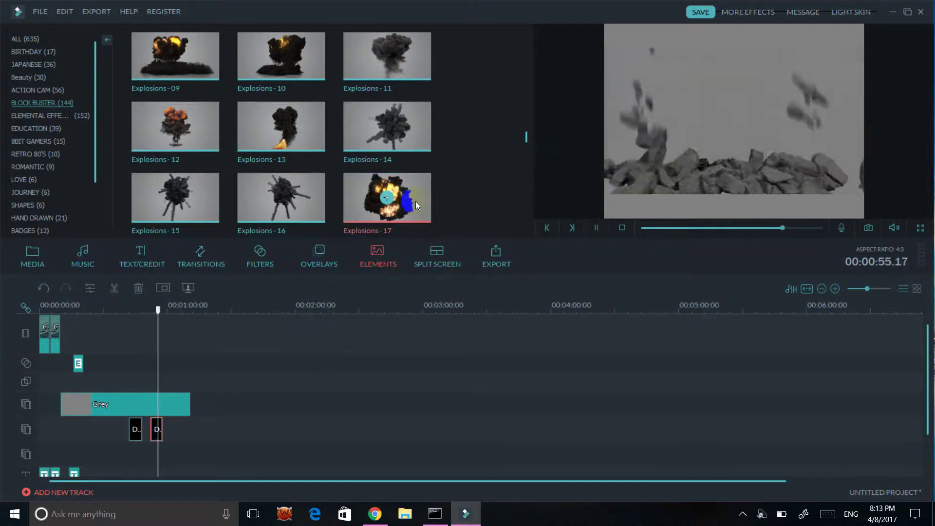
scroll(511, 214, "down", 10)
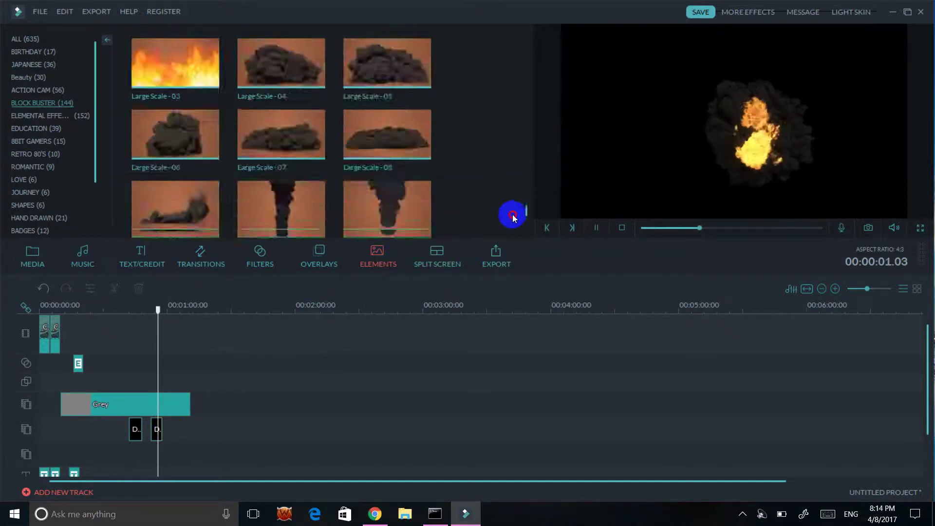
left_click(409, 212)
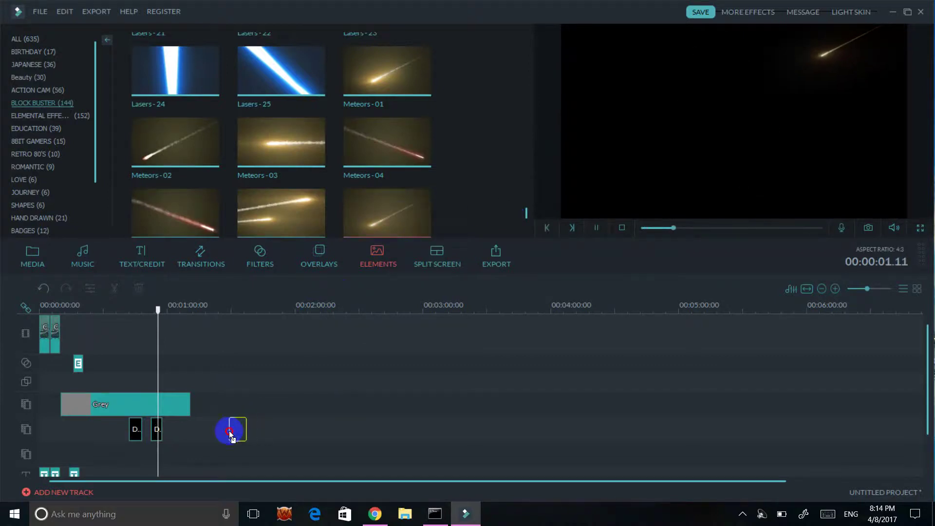
left_click_drag(229, 430, 174, 430)
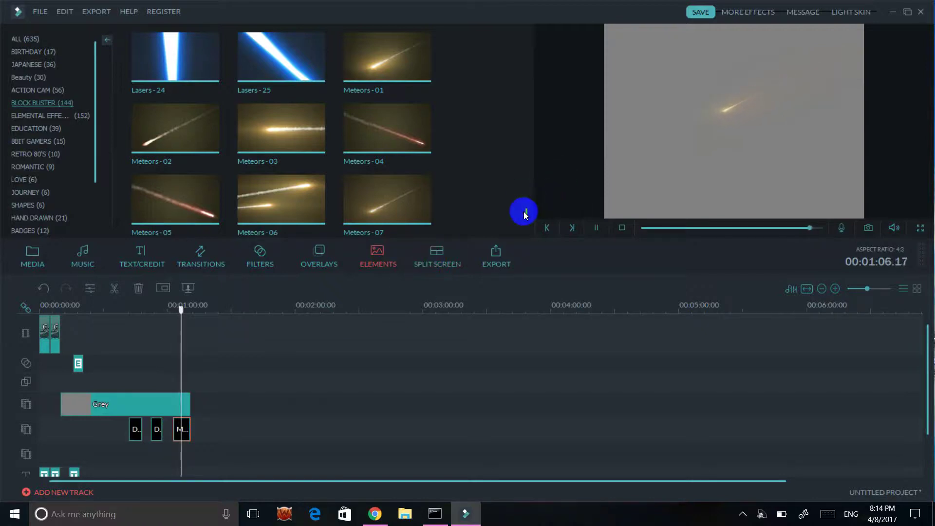
scroll(525, 214, "down", 3)
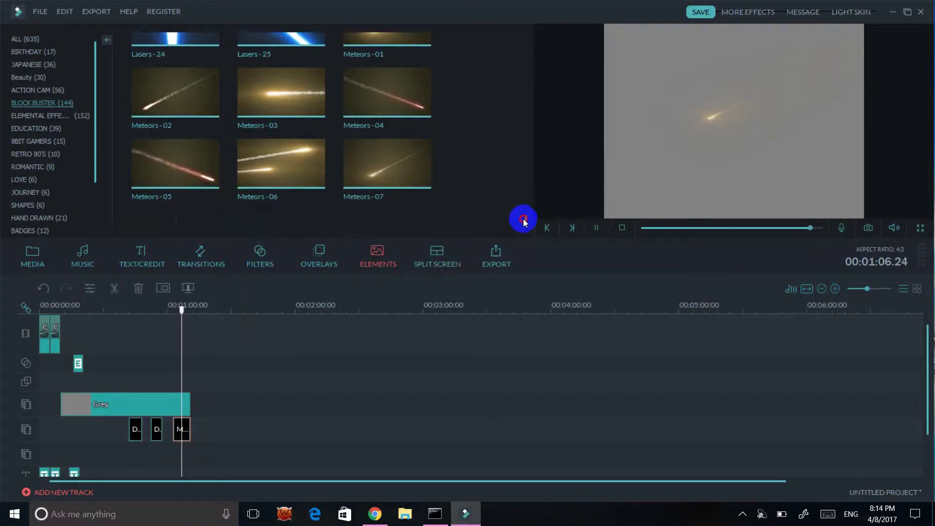
- Look over the split screen layouts and browse the Old Film, Bokeh Blurs and Romantic categories of the overlays library
left_click(425, 267)
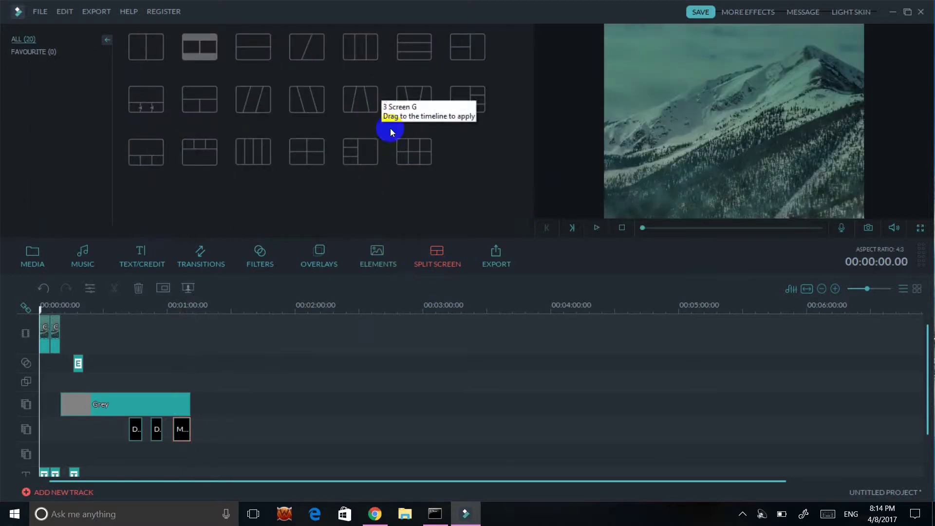
left_click(354, 269)
left_click(329, 266)
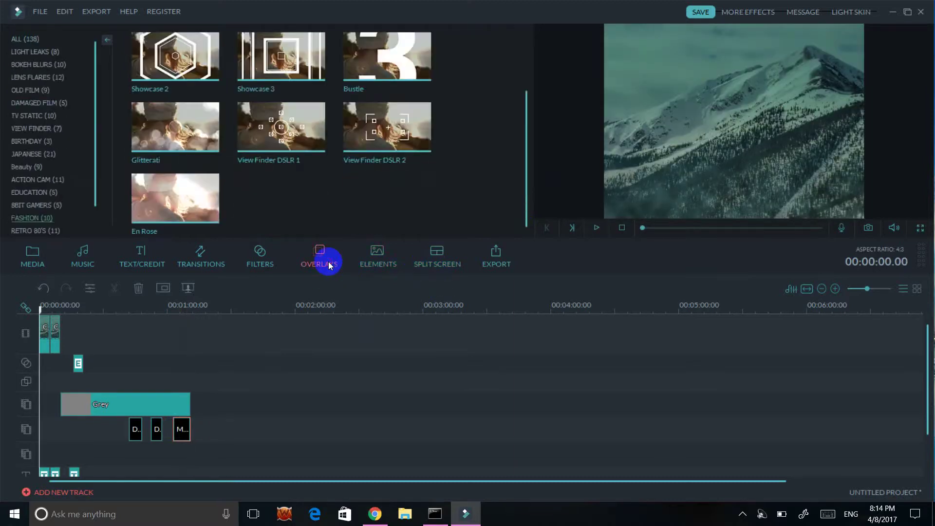
left_click(38, 90)
left_click(34, 69)
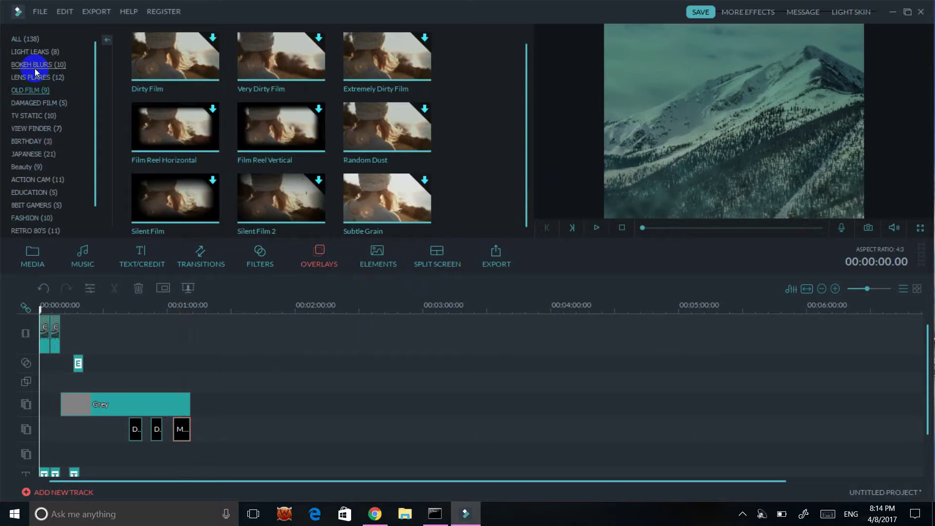
scroll(49, 163, "down", 1)
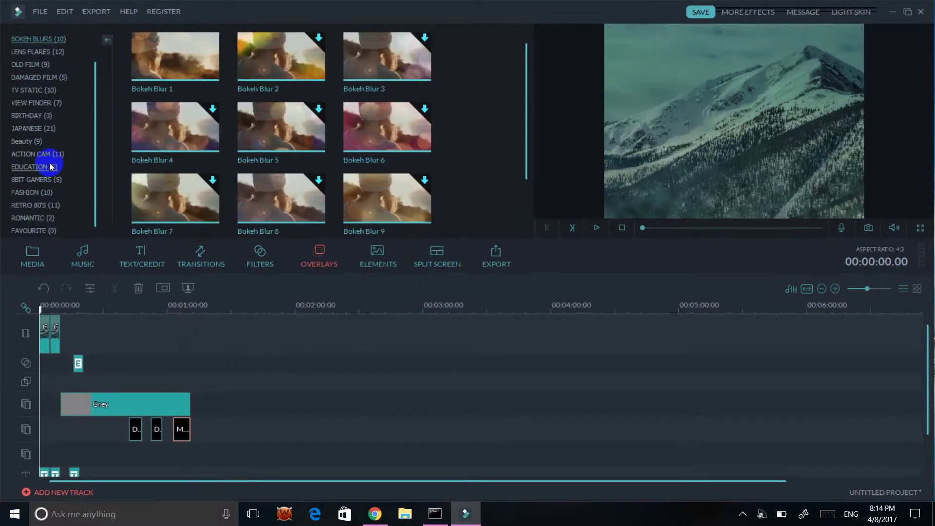
left_click(36, 215)
- Preview the Meteors-10 element from the Block Buster category of the elements library
left_click(361, 266)
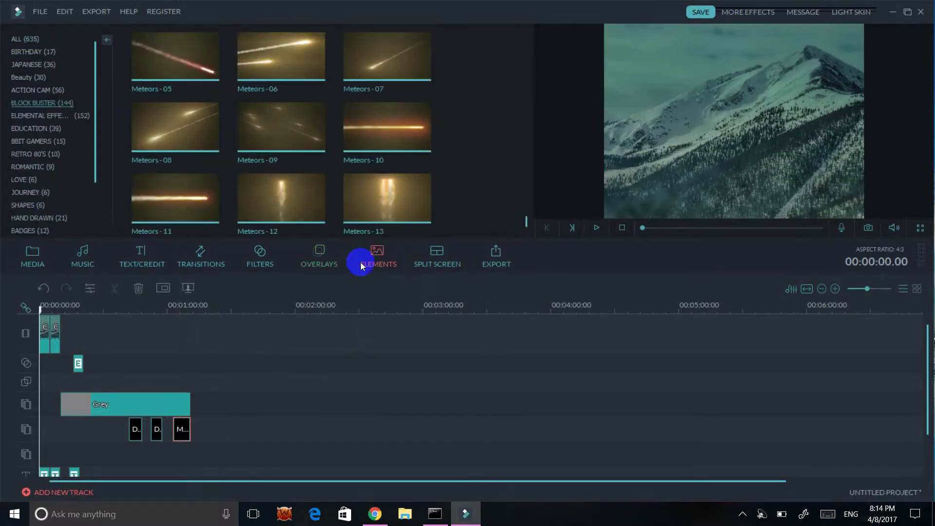
left_click(399, 147)
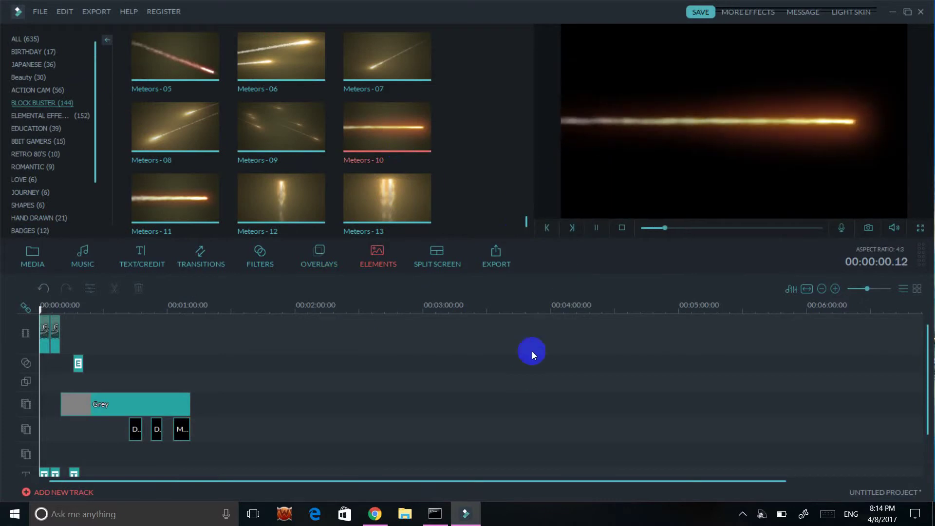